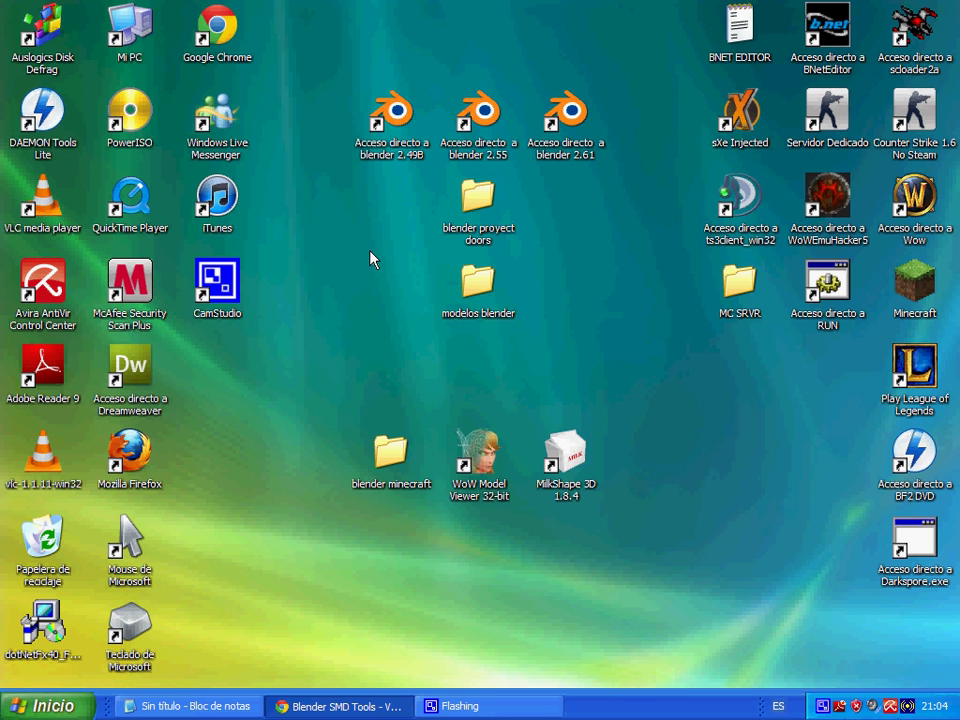
- Bring the download-link notes in Notepad back up over the desktop
double_click(558, 128)
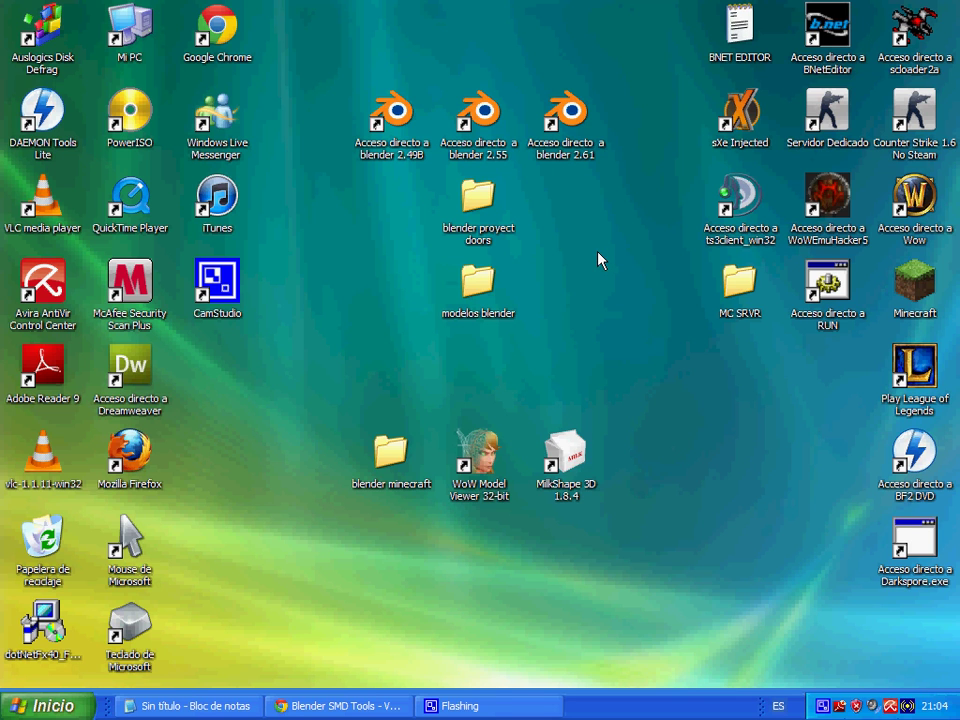
click(560, 452)
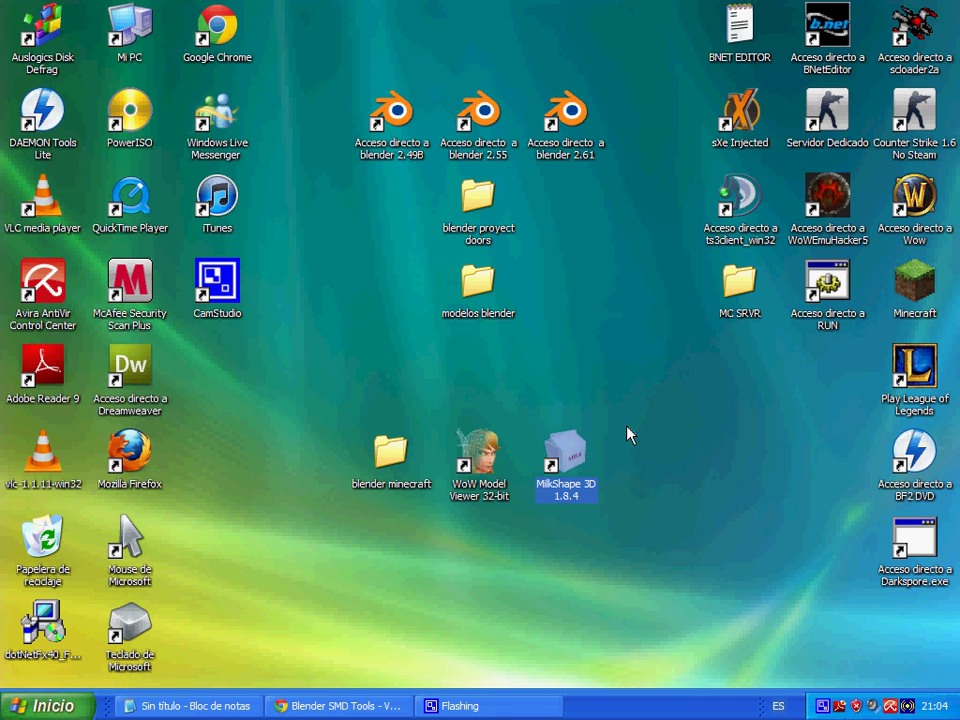
click(573, 393)
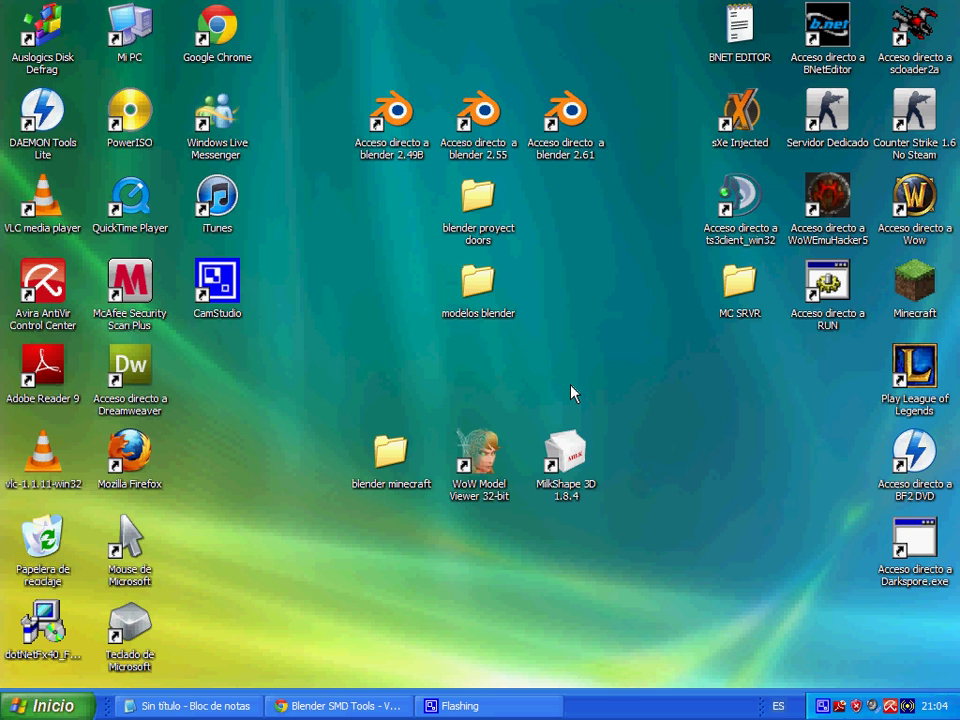
click(241, 714)
- Highlight the SMD Tools download address in the notes, then hide and restore the notes window
drag(562, 226, 499, 226)
click(605, 281)
drag(874, 249, 583, 231)
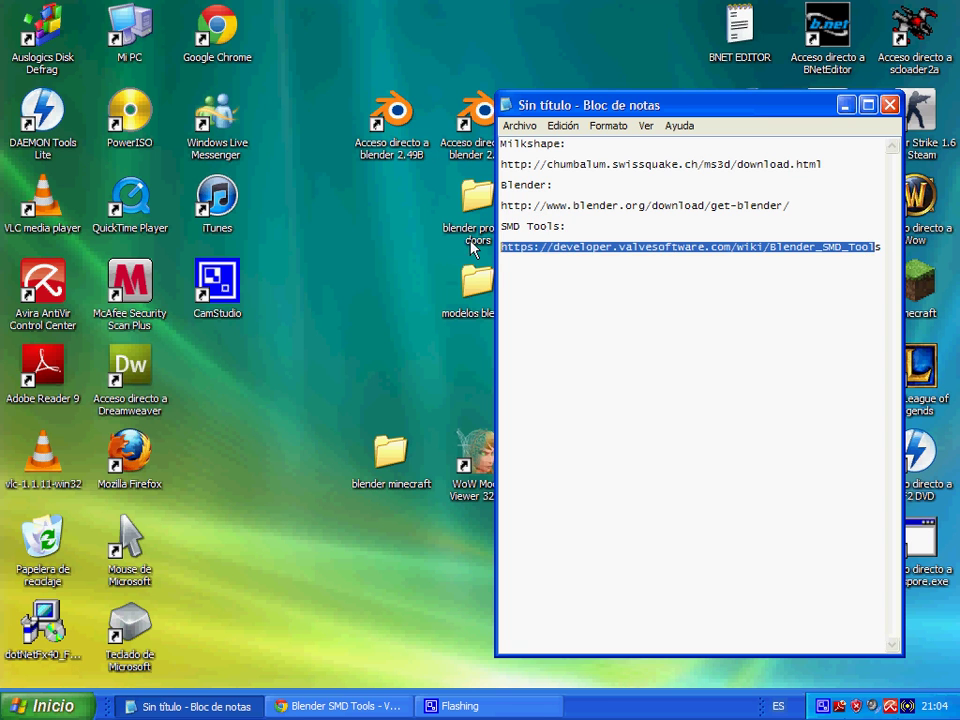
click(696, 226)
click(846, 104)
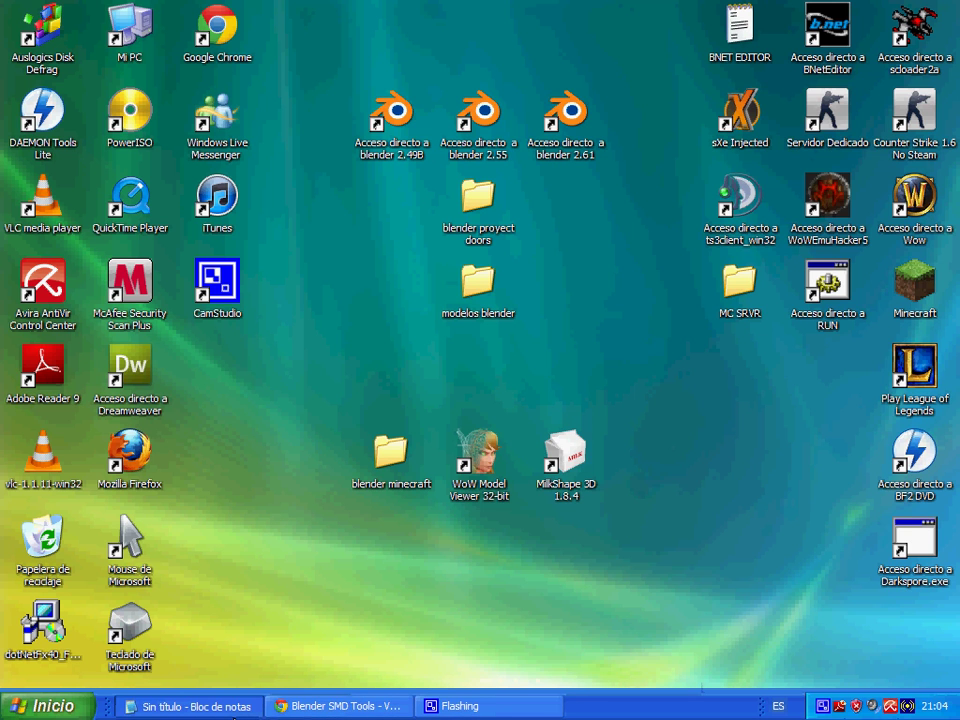
click(240, 712)
- From the Valve wiki's 'Download the script' link, reach the io_smd_tools-115.zip download page on Google Code
click(340, 706)
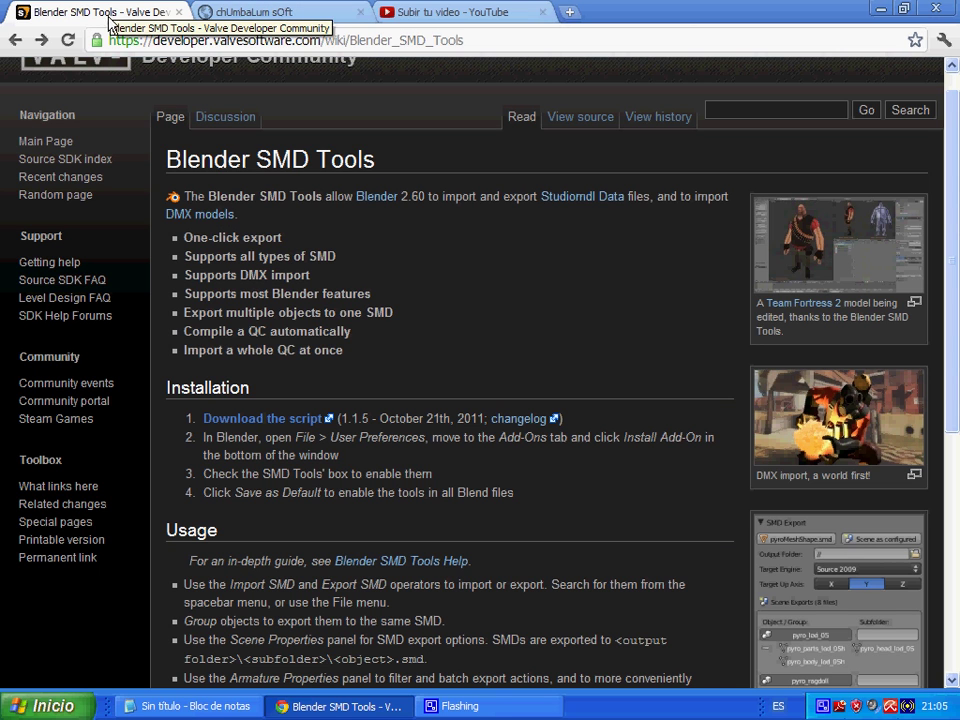
drag(250, 388, 261, 276)
click(261, 276)
click(287, 428)
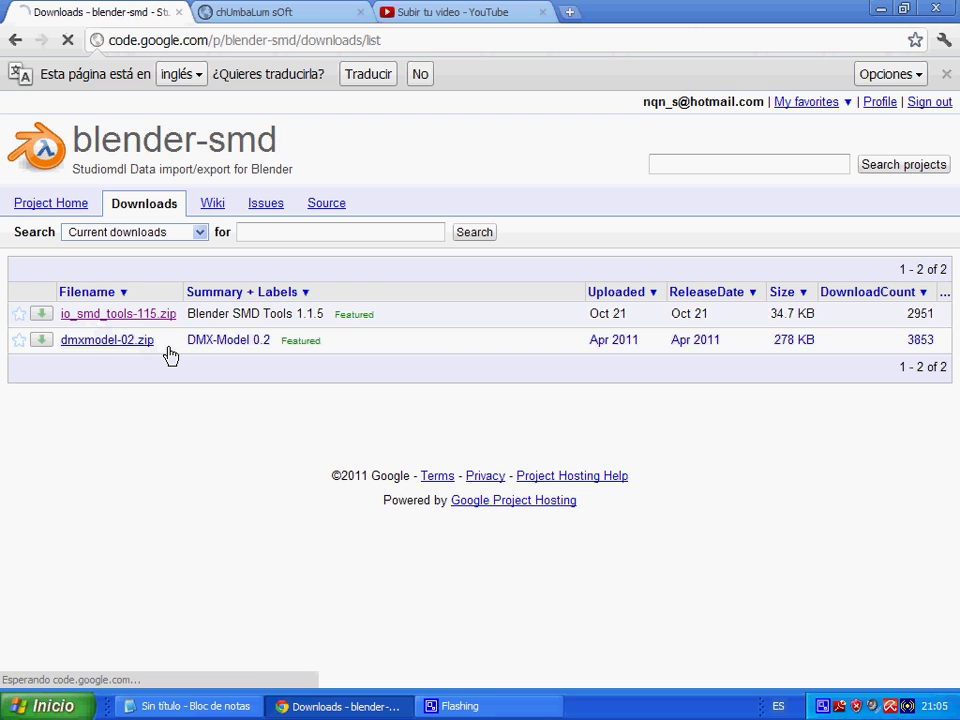
click(86, 318)
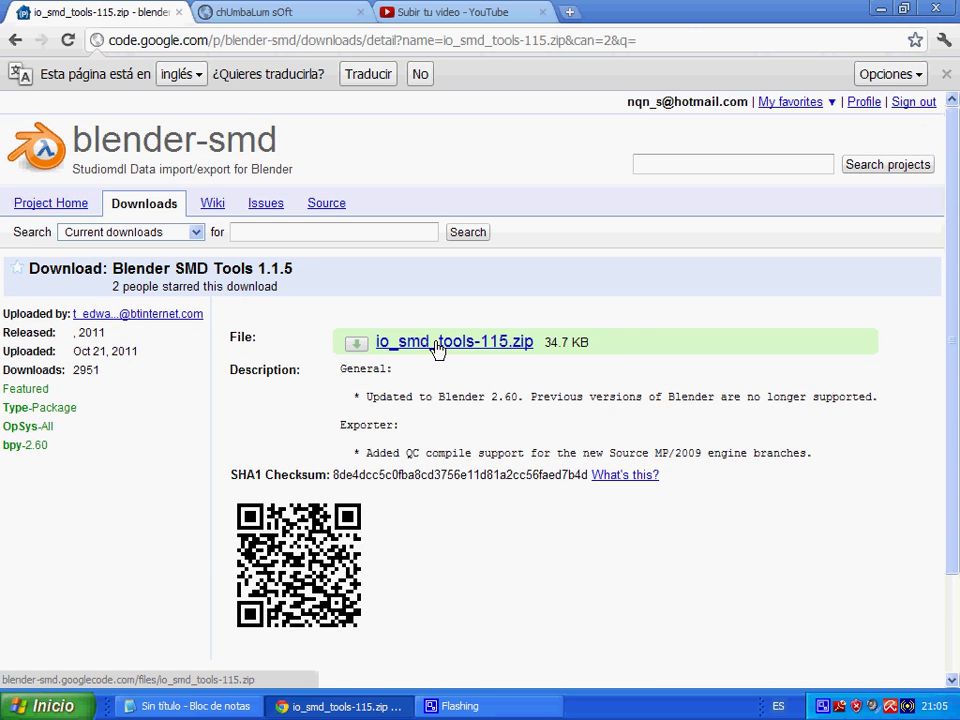
- Browse from Mi PC through C: and Archivos de programa to the blender 2.61 folder
click(337, 706)
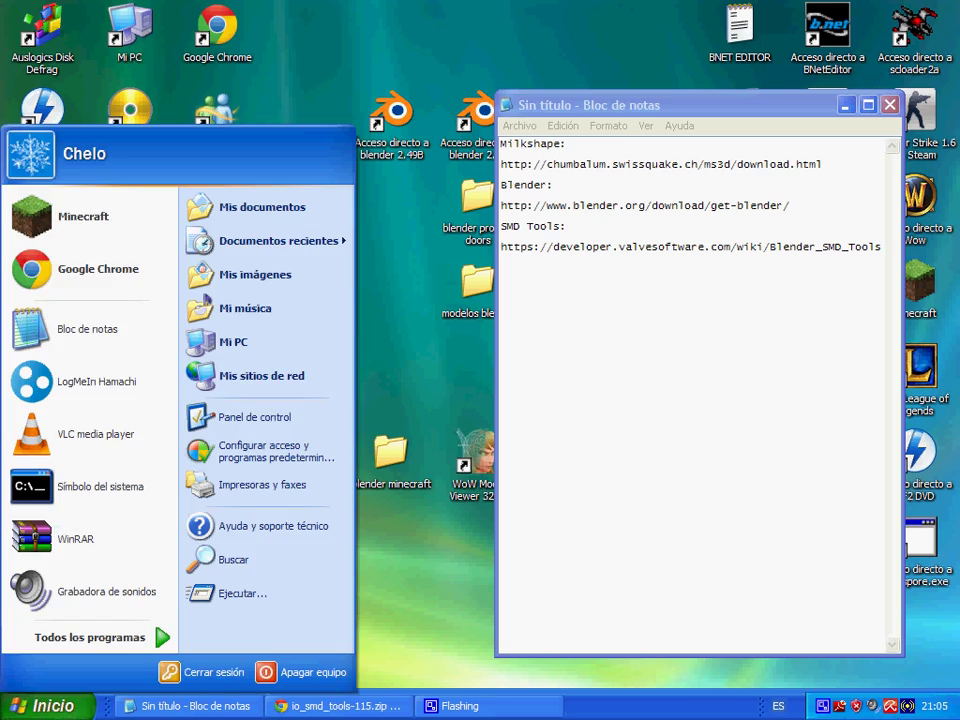
key(super)
click(212, 352)
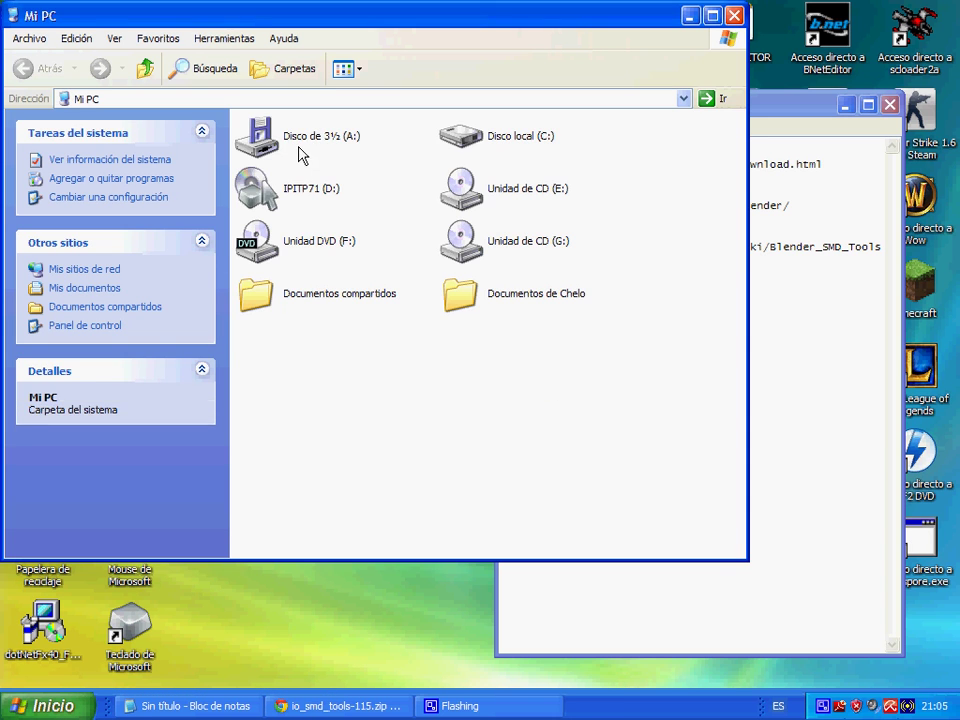
double_click(441, 135)
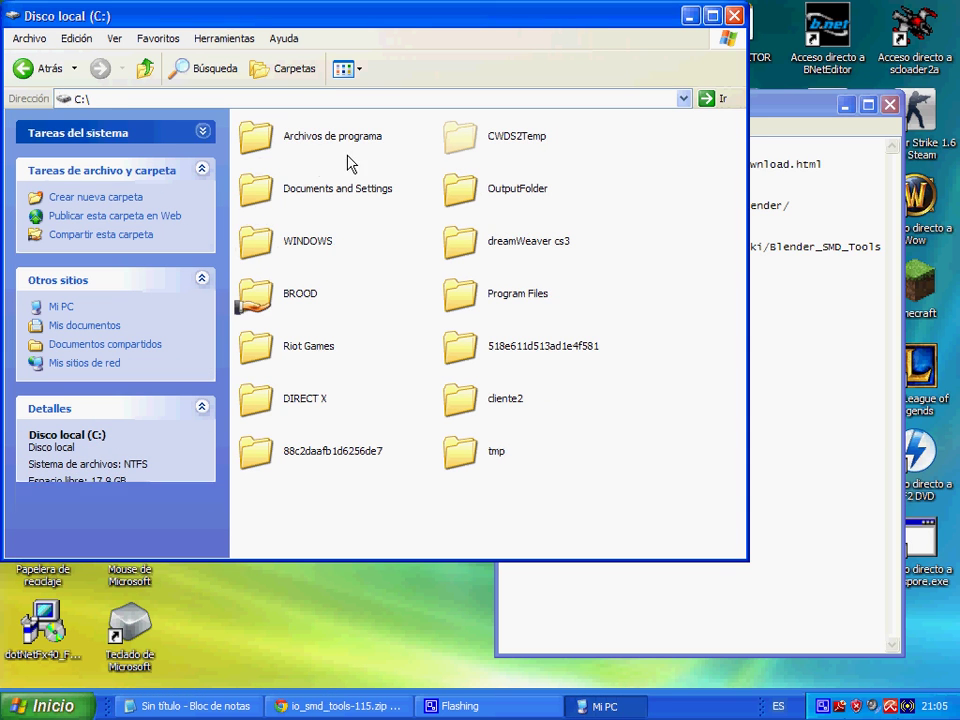
double_click(254, 138)
double_click(250, 135)
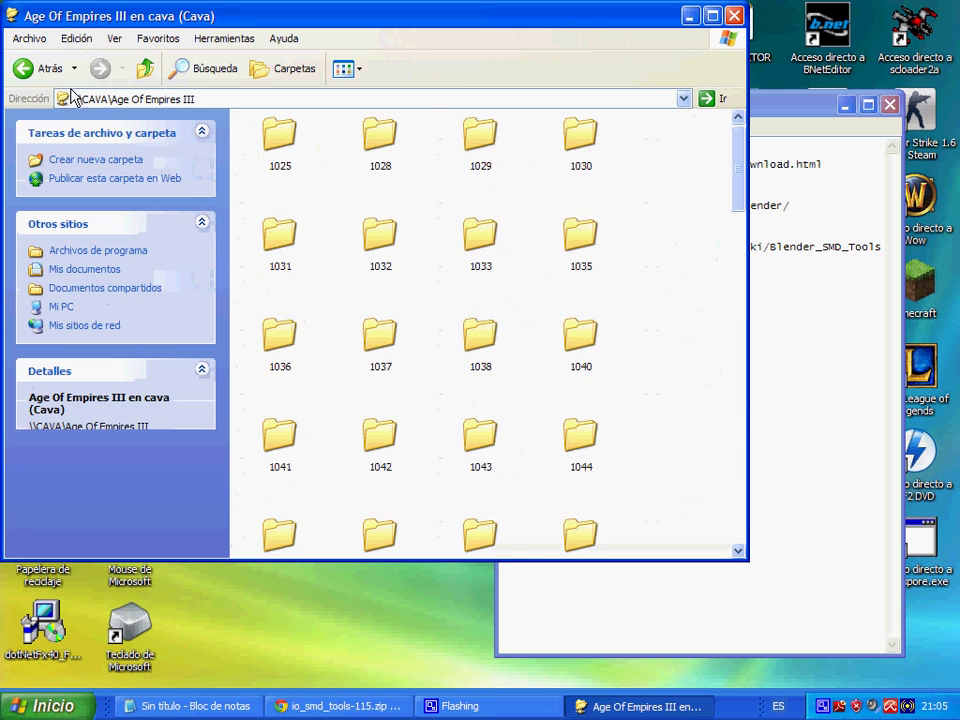
click(30, 68)
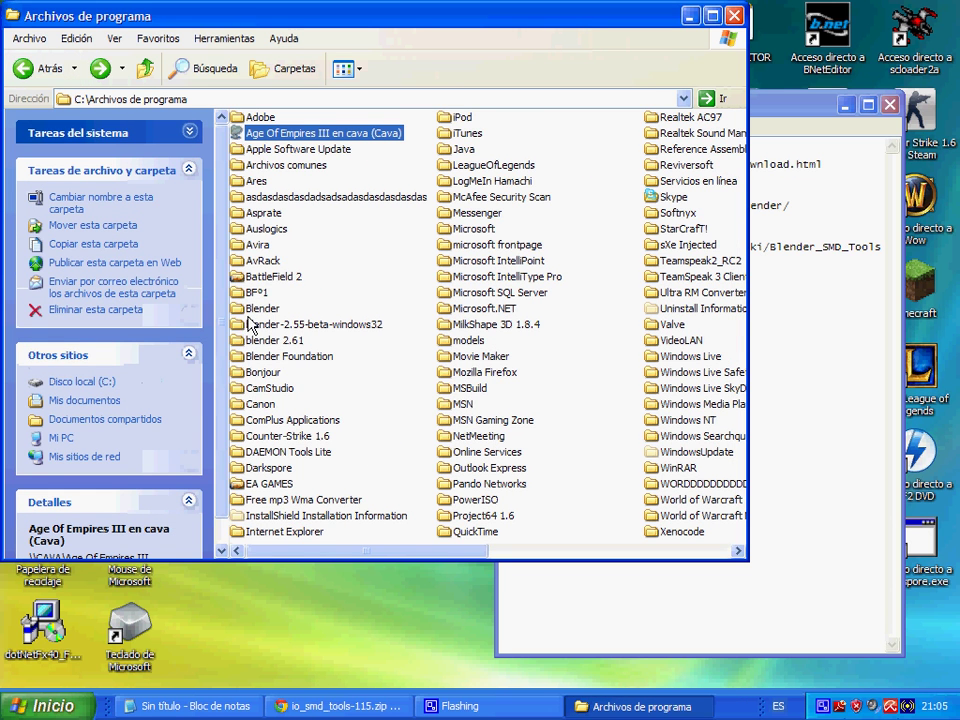
double_click(262, 340)
- Go down through release, 2.61 and scripts to addons, locate io_smd_tools.py, and minimize the window
double_click(260, 145)
double_click(262, 145)
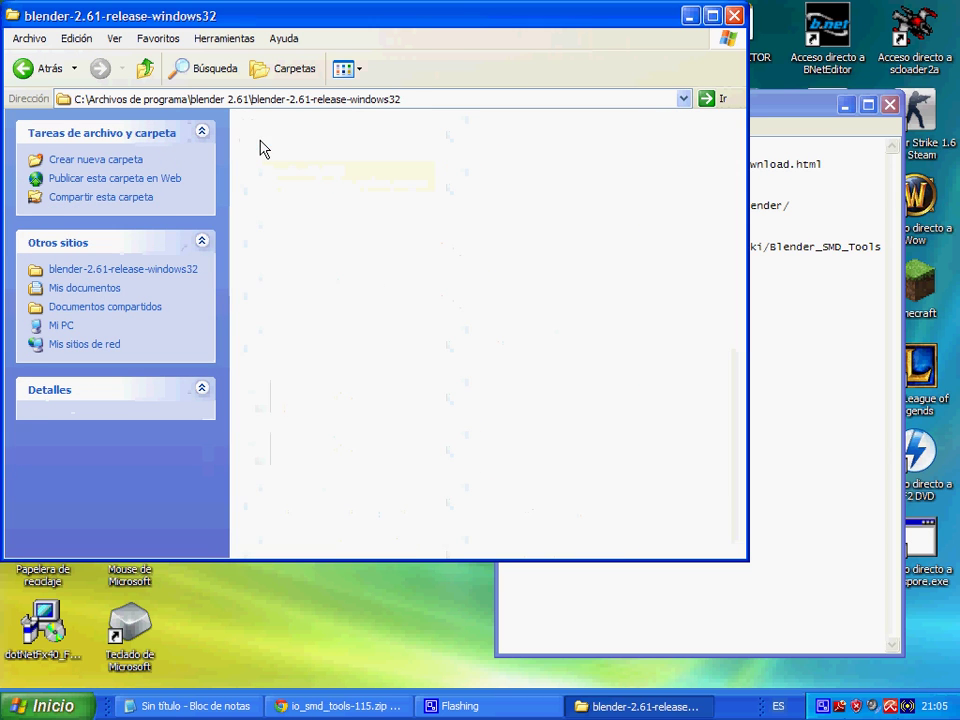
click(258, 195)
double_click(258, 195)
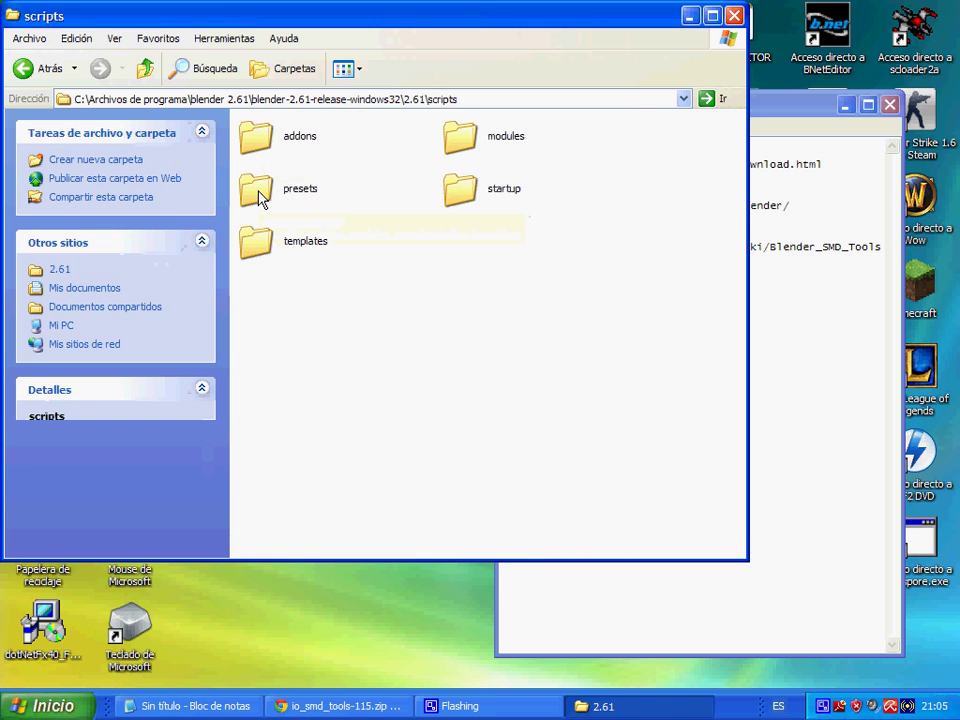
click(256, 137)
double_click(256, 137)
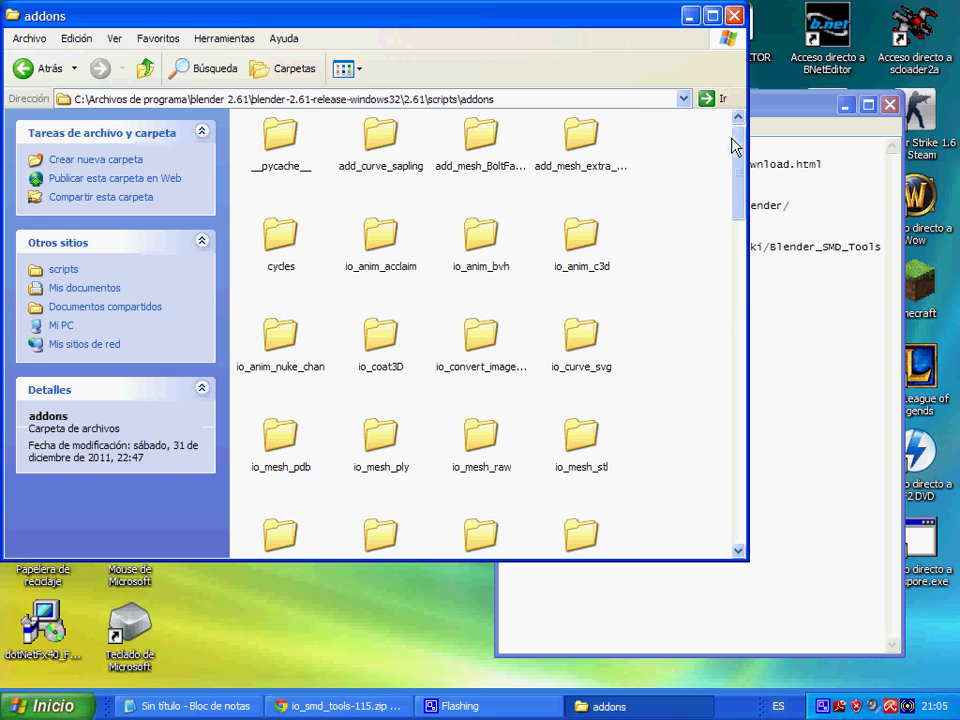
mouse_move(735, 146)
mouse_down()
mouse_move(736, 470)
mouse_move(724, 189)
mouse_move(731, 336)
mouse_move(729, 302)
mouse_move(720, 493)
mouse_move(724, 430)
mouse_up()
click(481, 170)
click(620, 233)
click(689, 15)
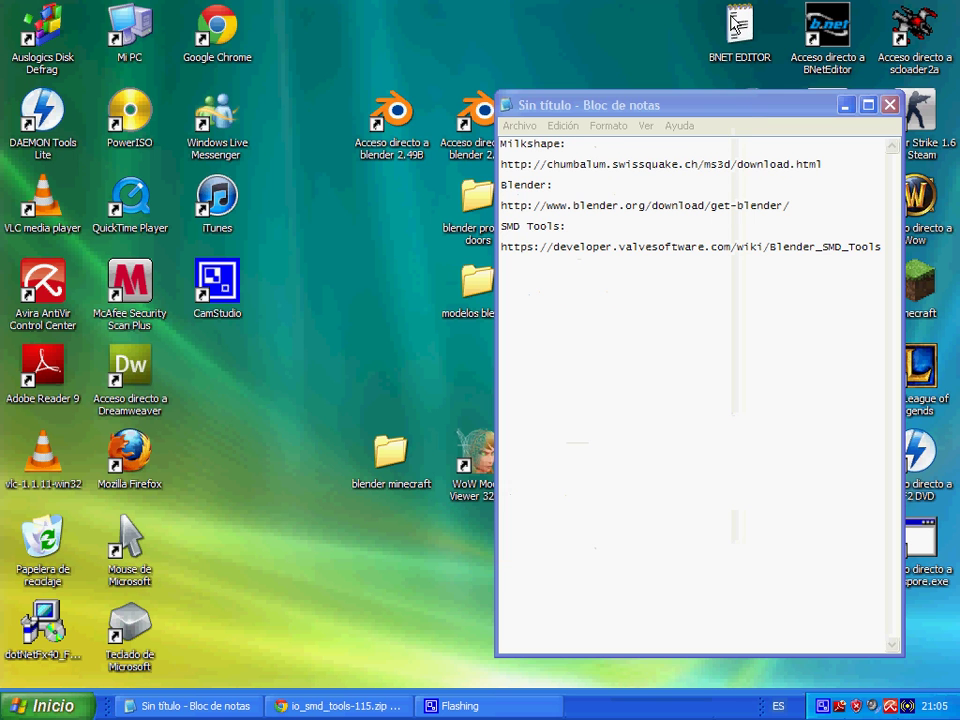
- Launch MilkShape 3D from its desktop shortcut and show the Tools > Half-Life options
click(846, 106)
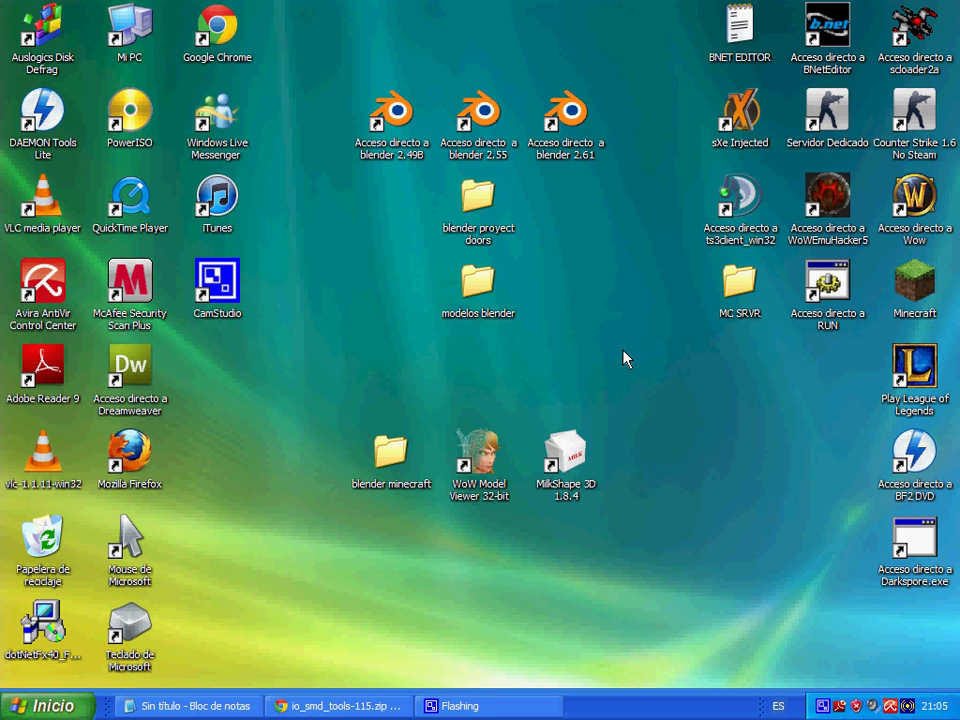
click(586, 453)
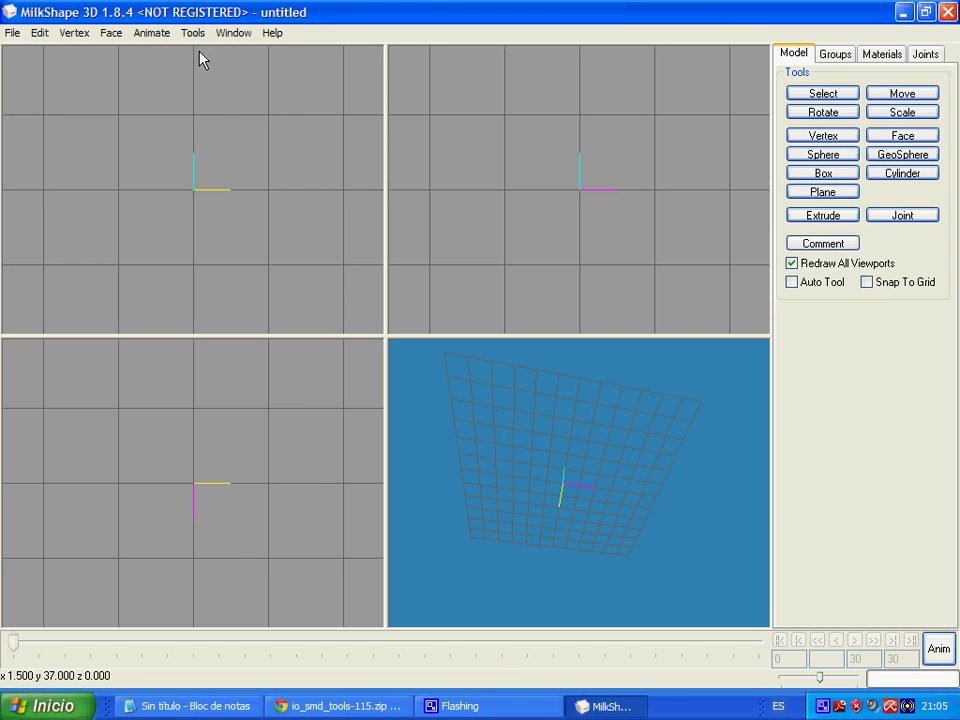
click(193, 33)
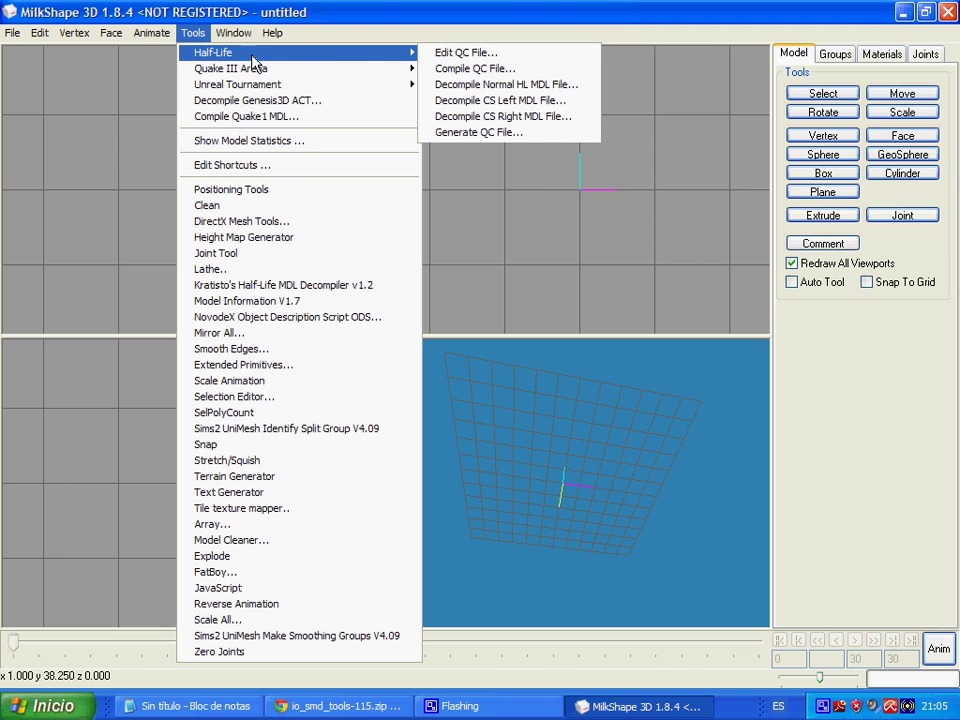
mouse_move(213, 52)
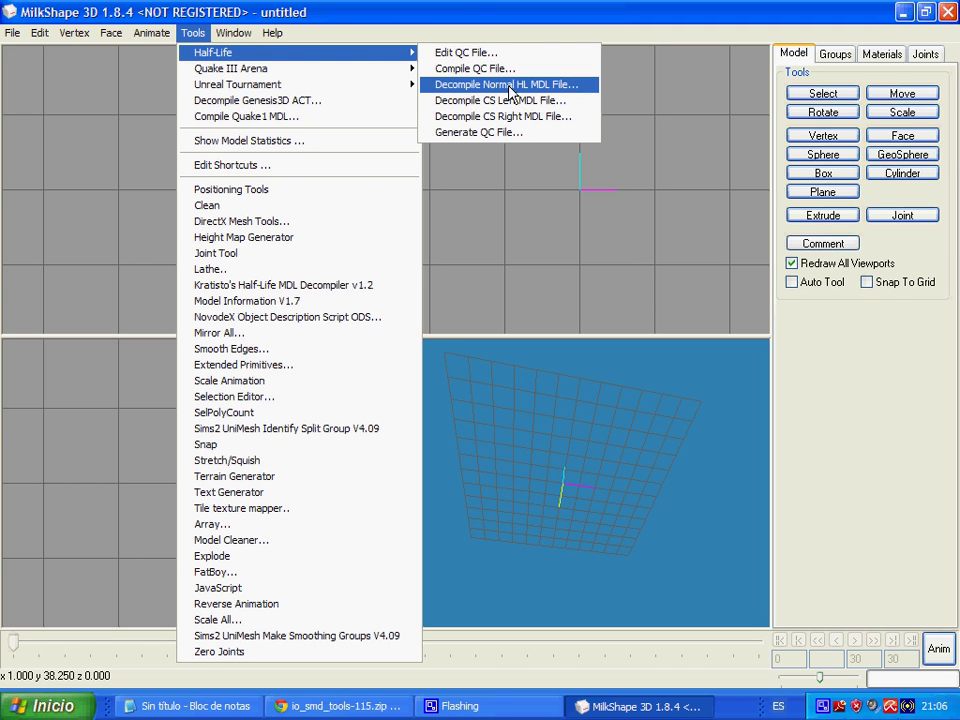
click(510, 88)
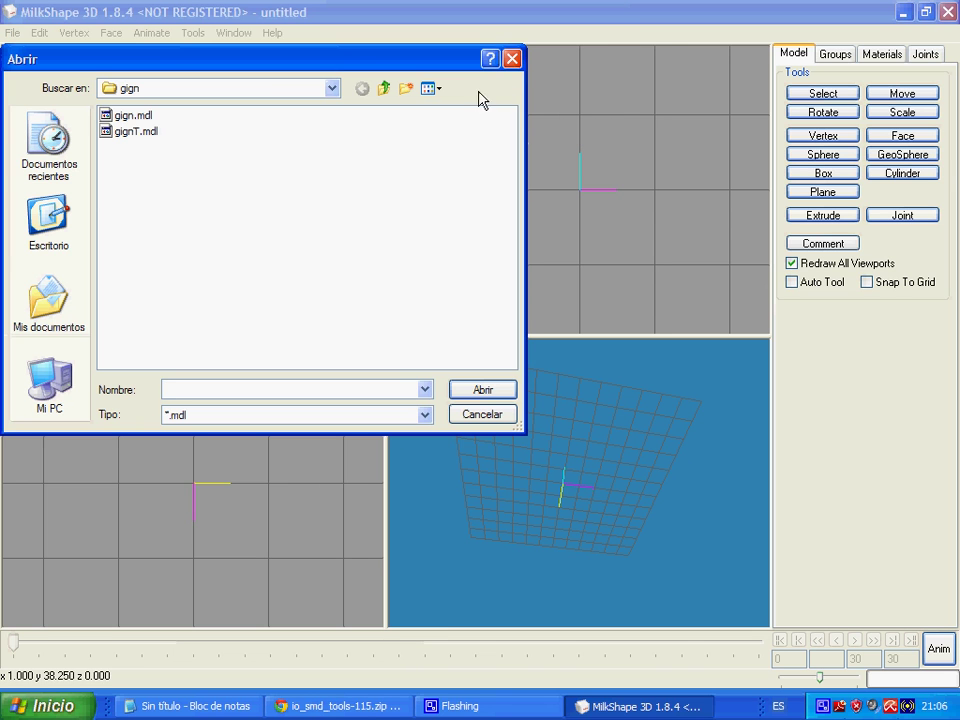
click(49, 380)
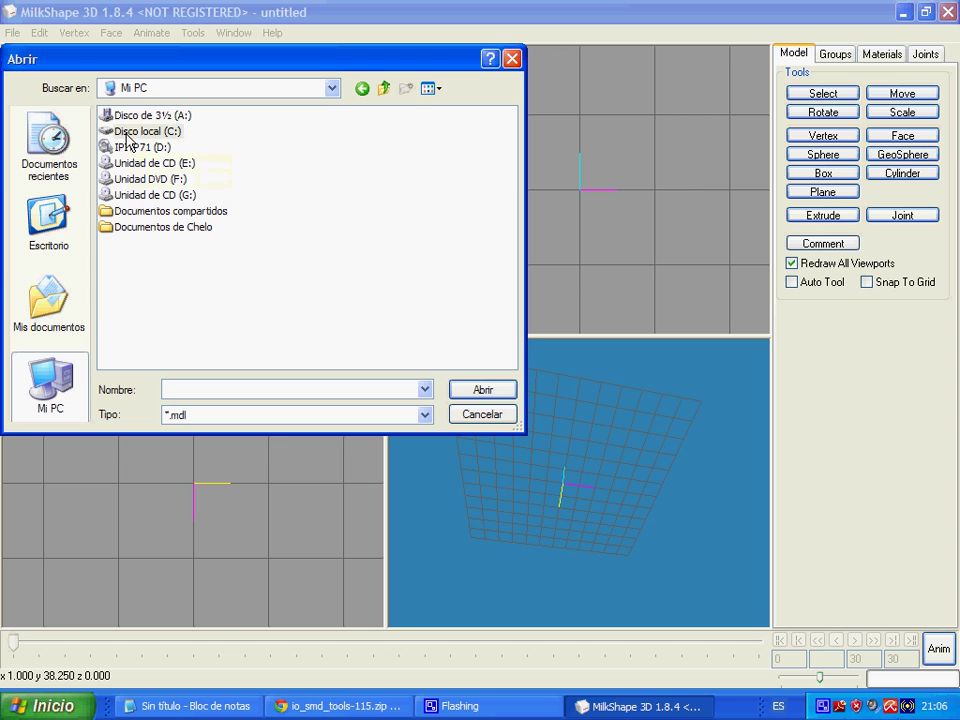
double_click(112, 128)
double_click(135, 147)
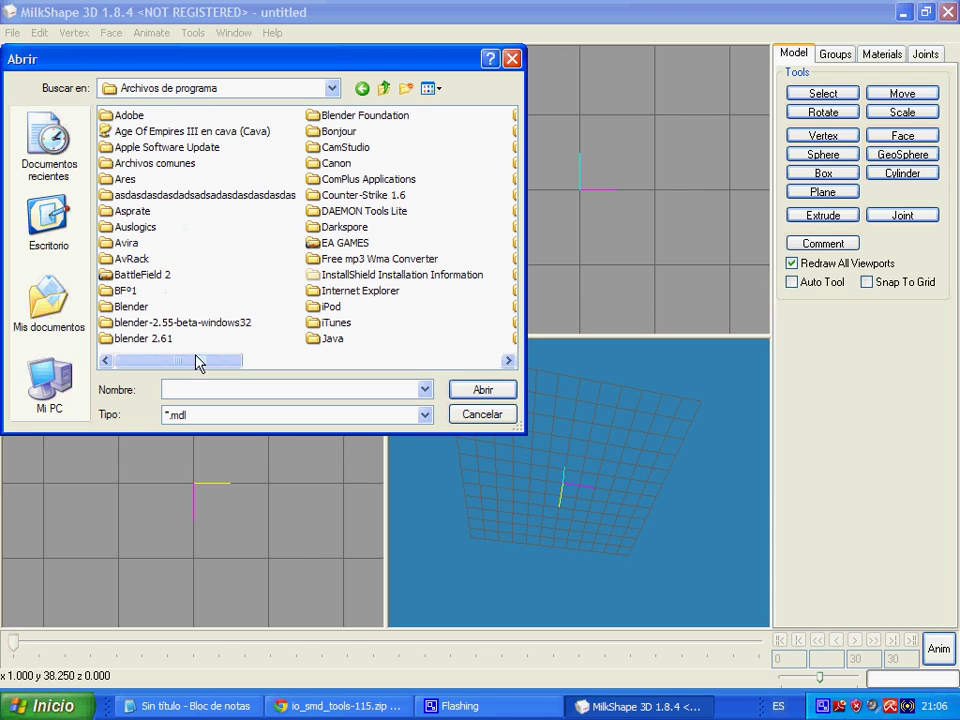
double_click(352, 195)
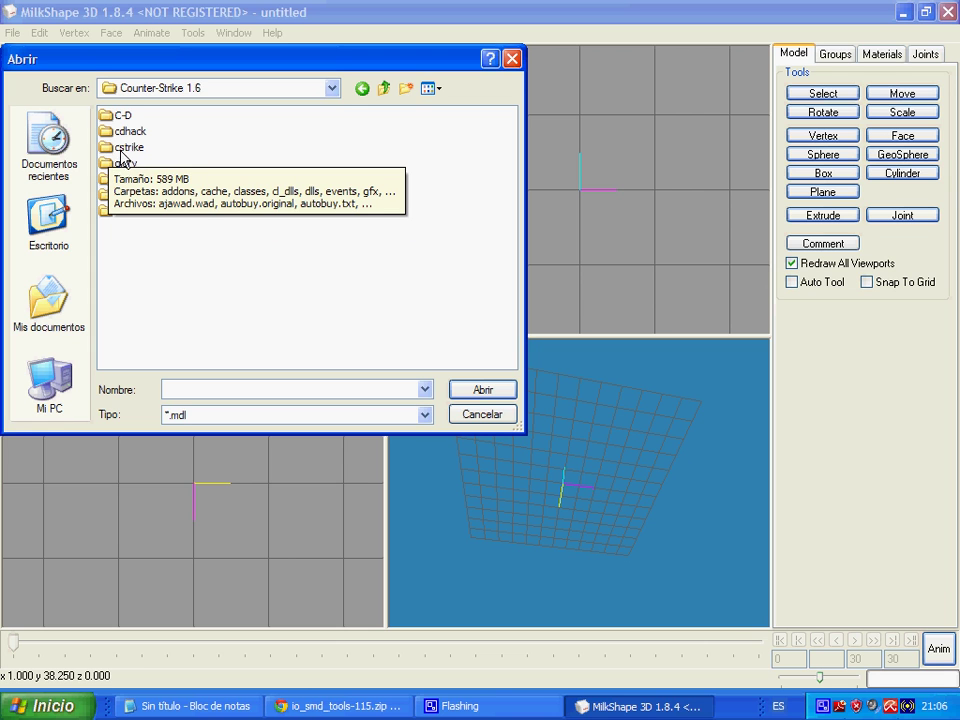
double_click(106, 151)
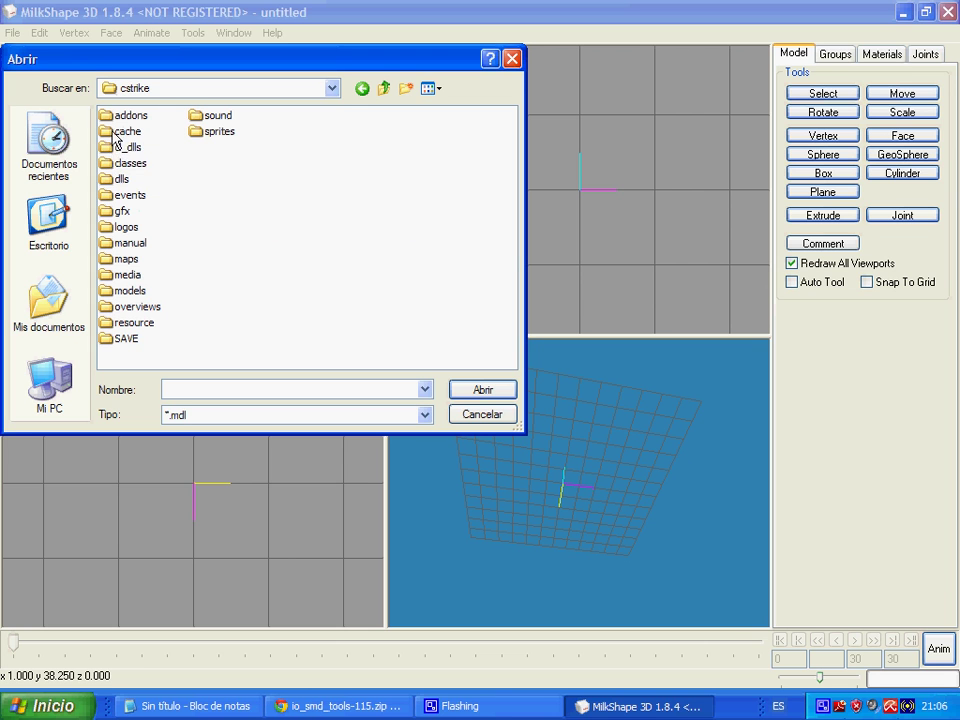
double_click(118, 290)
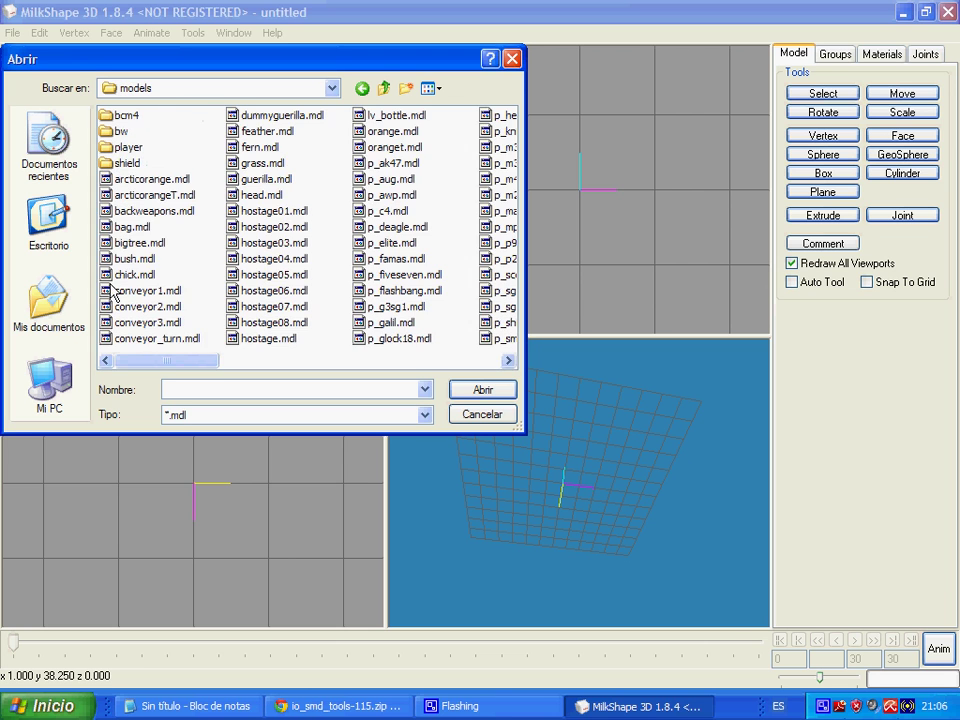
double_click(110, 148)
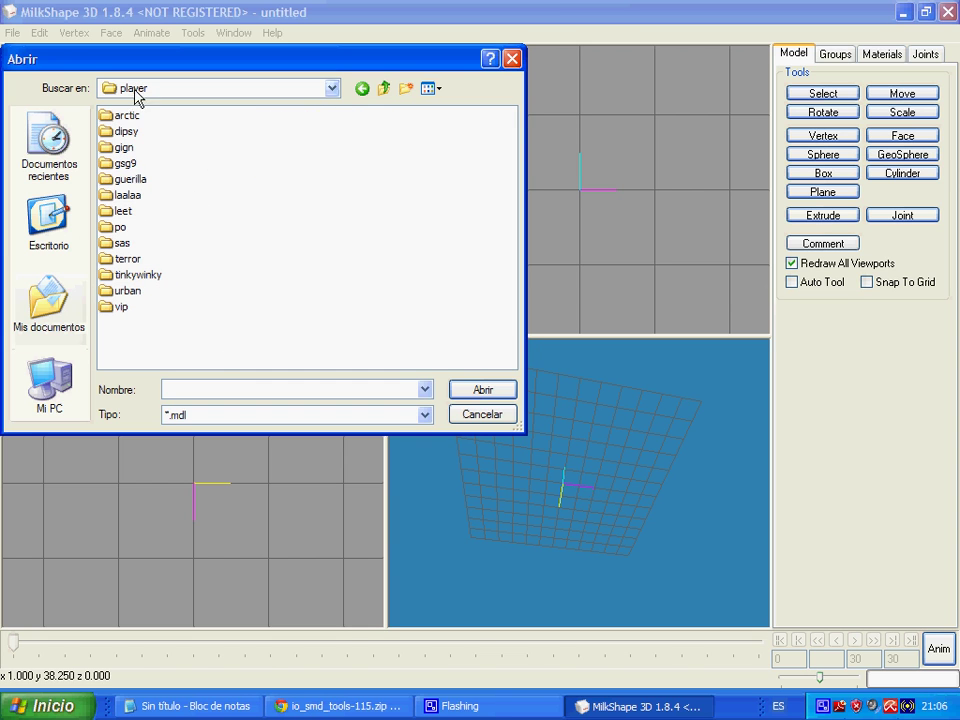
mouse_move(125, 259)
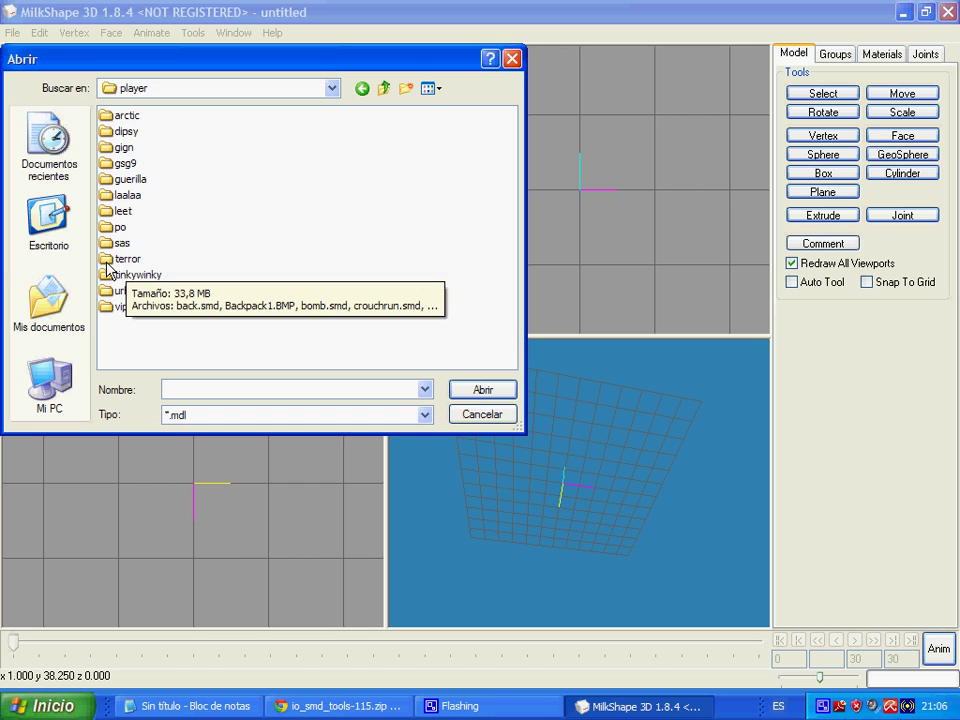
double_click(105, 260)
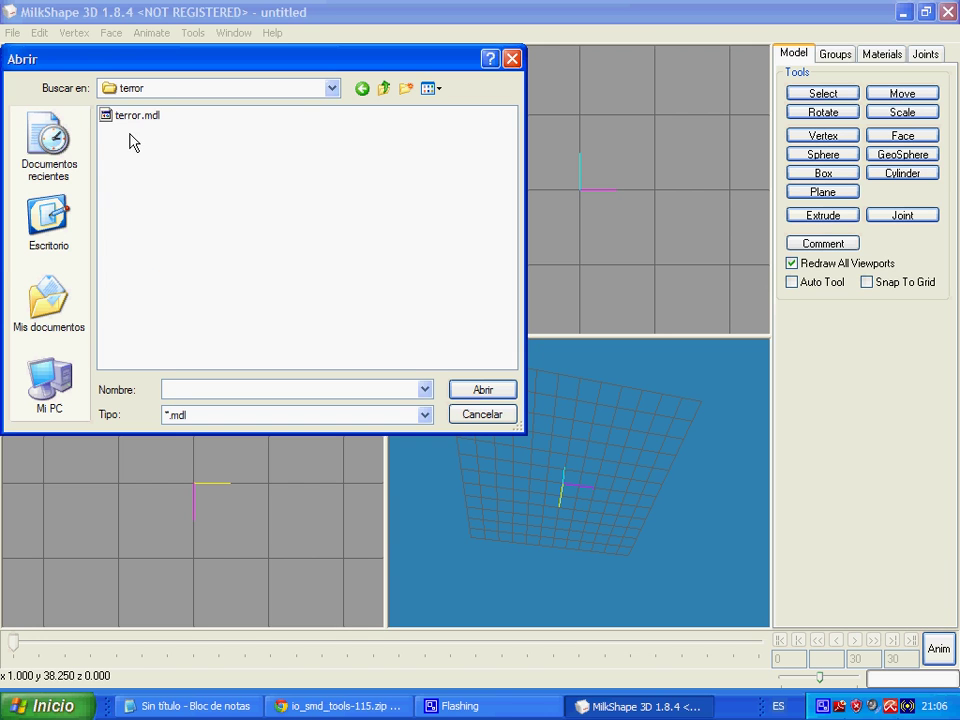
click(137, 116)
click(478, 390)
click(476, 436)
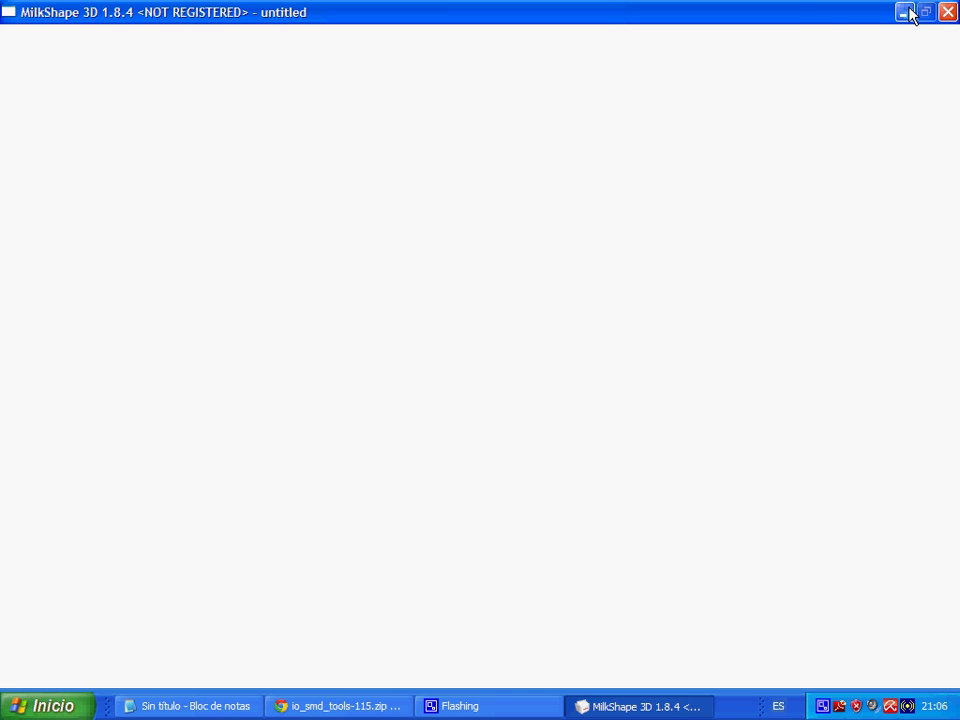
- Minimize MilkShape and launch Blender 2.61 from its desktop shortcut
click(904, 12)
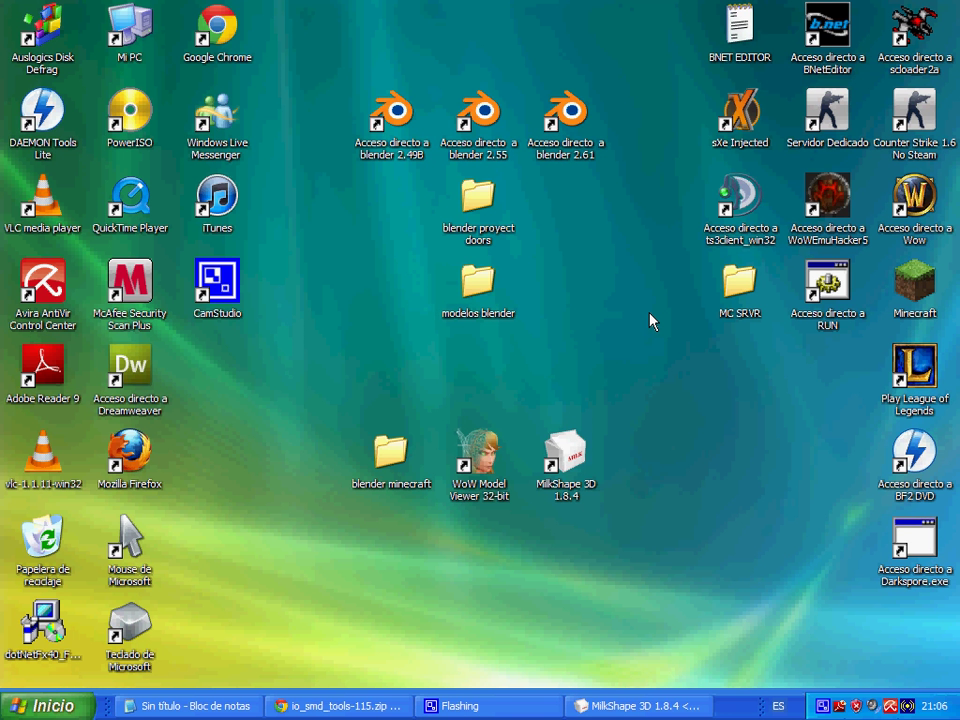
click(572, 119)
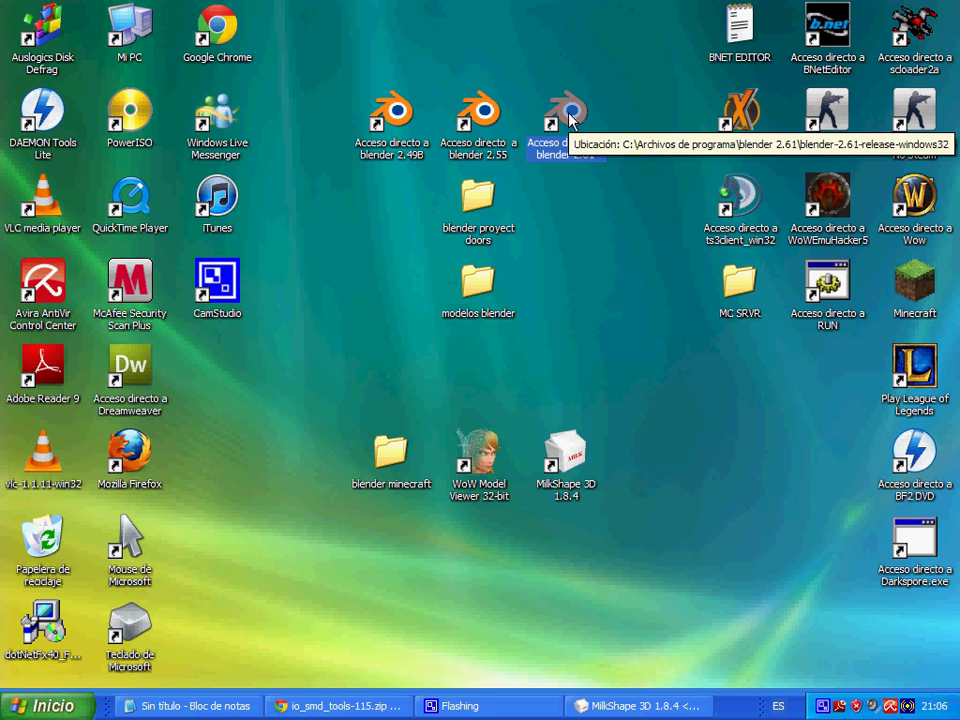
double_click(570, 119)
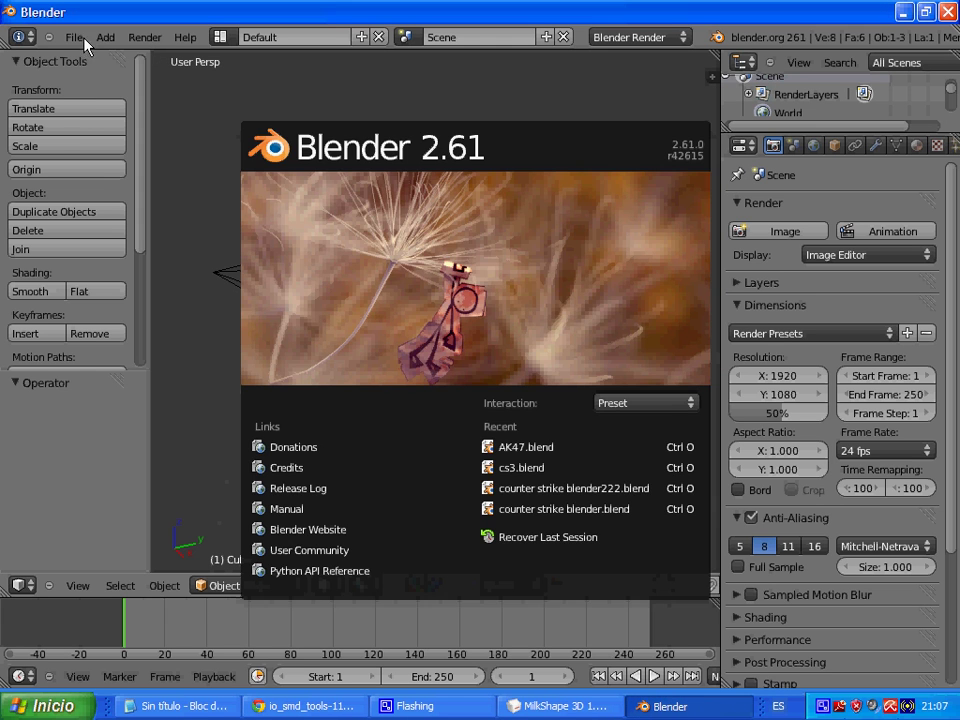
- Under User Preferences > Addons > Import-Export, leave SMD\DMX Tools ticked and close preferences
click(72, 37)
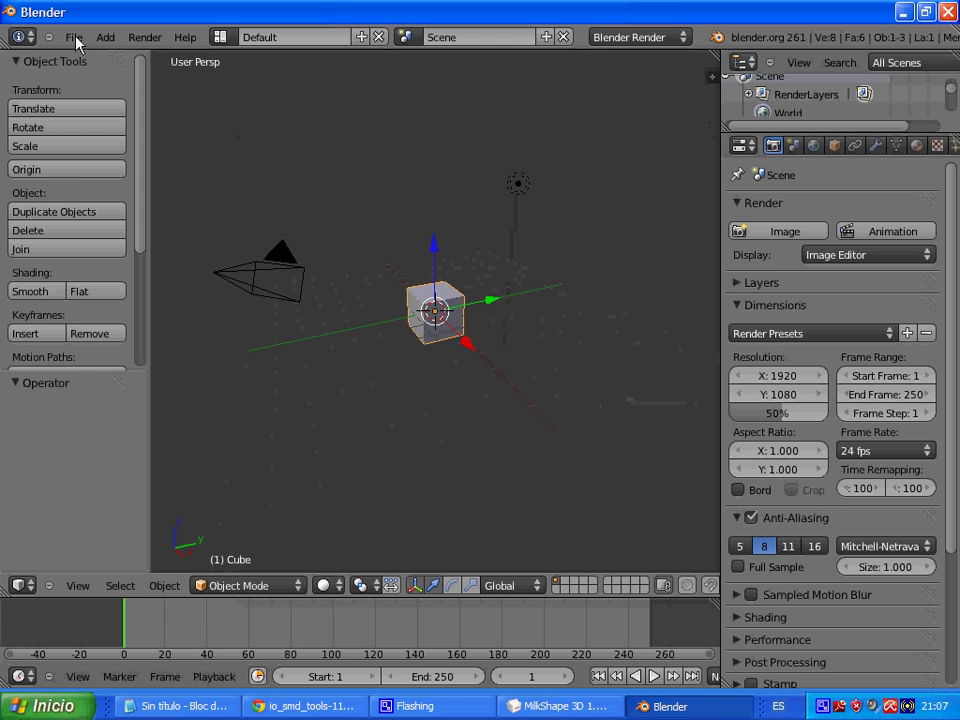
click(74, 38)
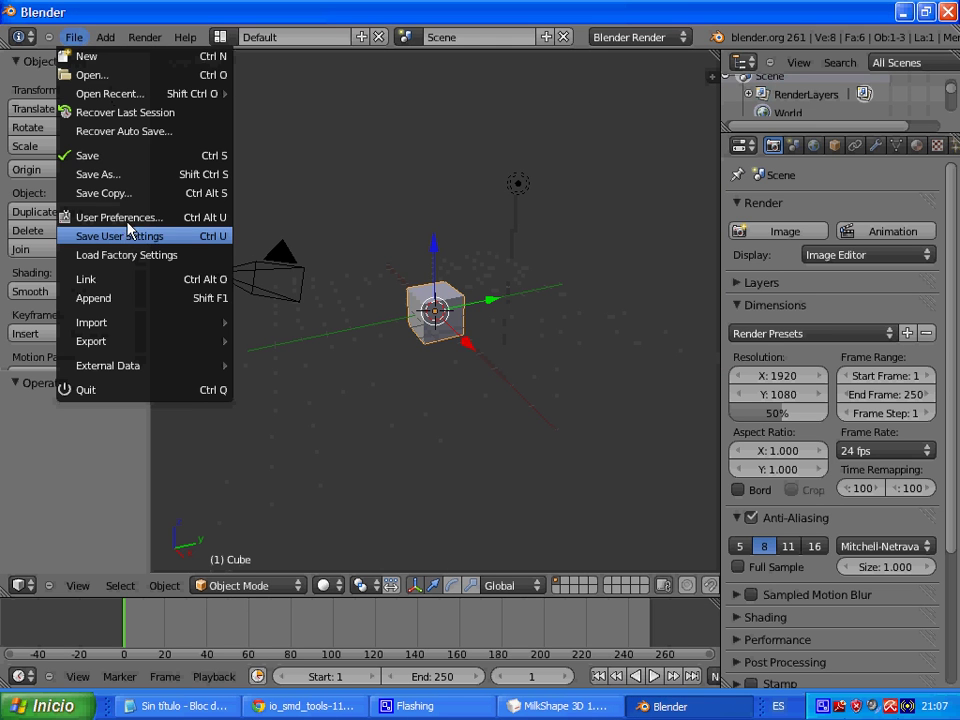
click(125, 218)
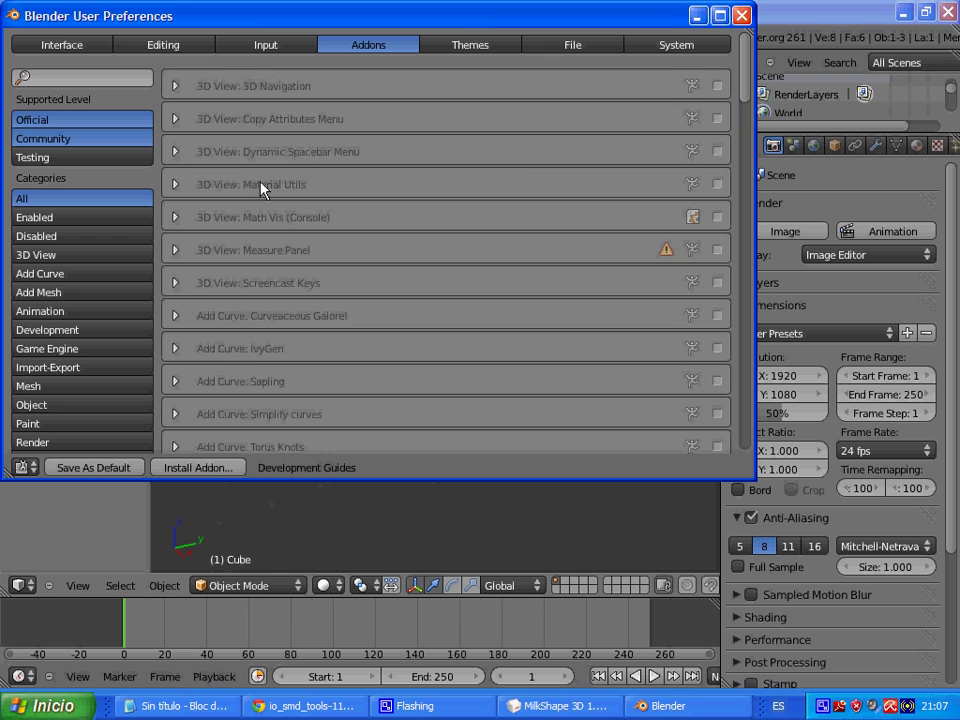
click(58, 369)
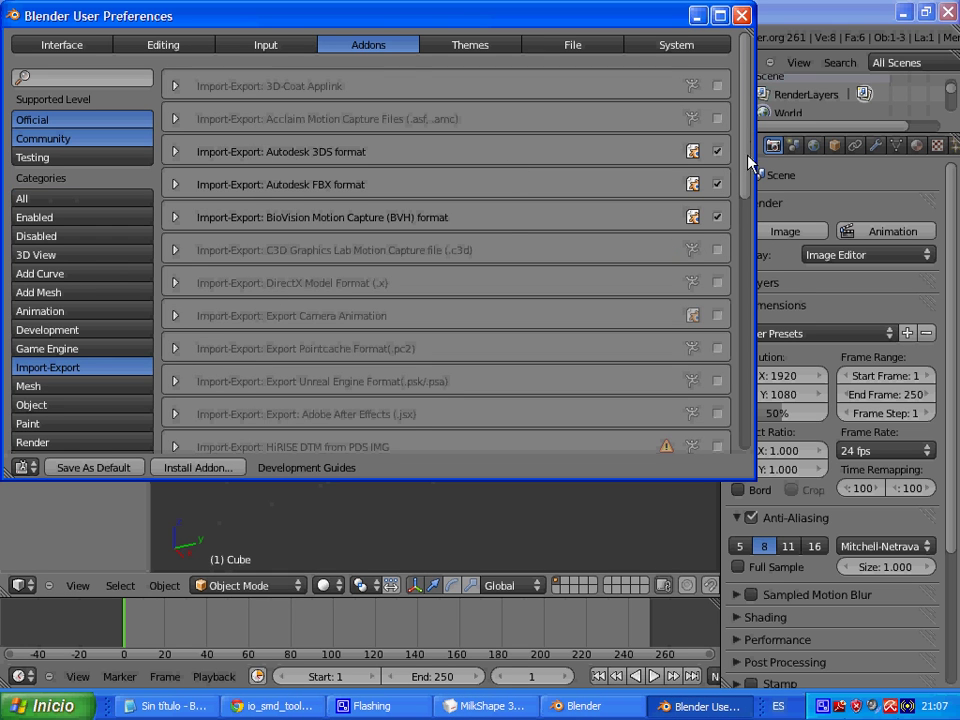
mouse_move(748, 165)
mouse_down()
mouse_move(739, 354)
mouse_move(257, 323)
mouse_up()
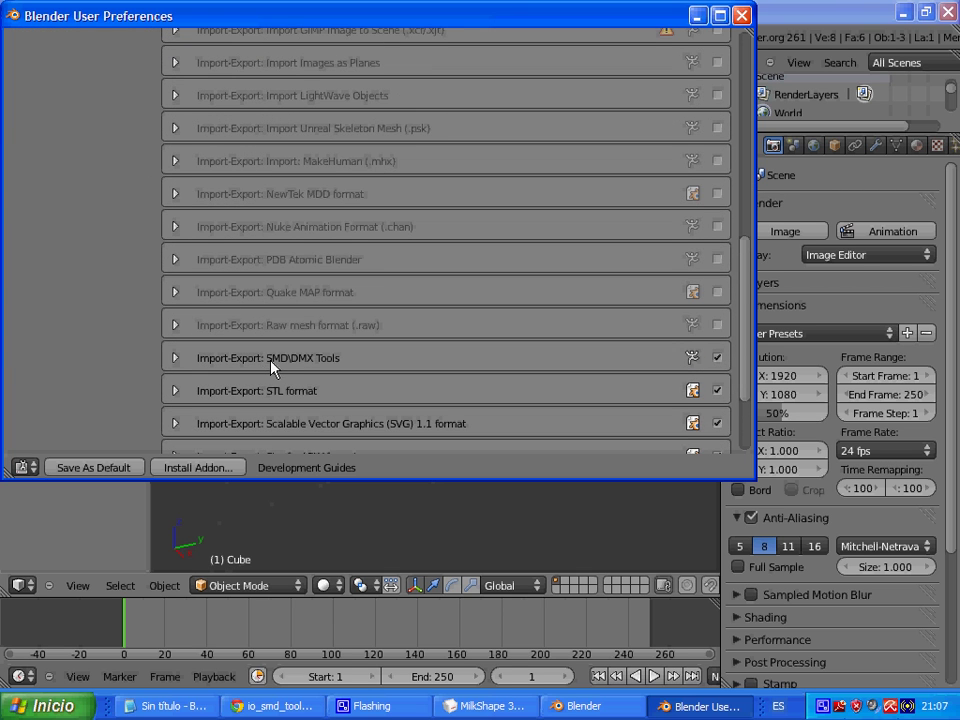
click(718, 358)
click(716, 359)
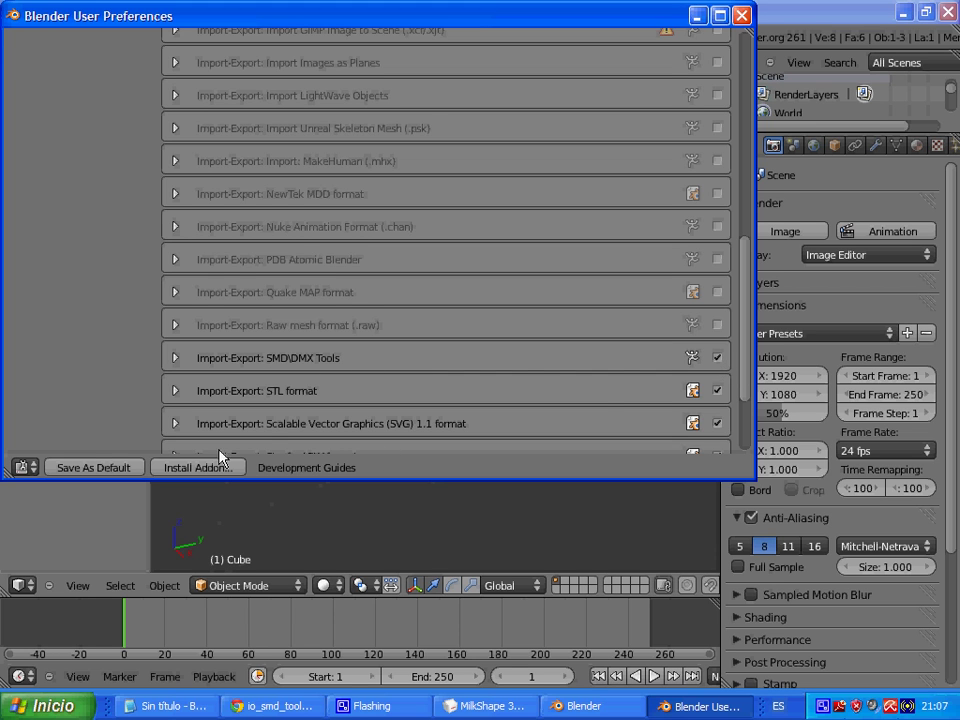
click(118, 478)
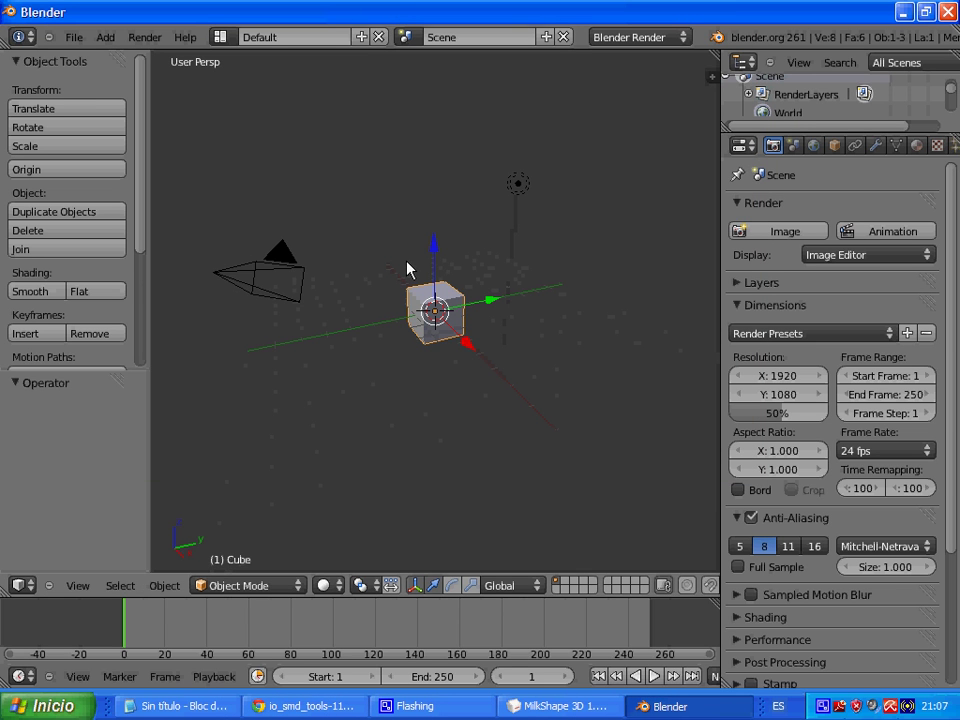
- Delete the default cube and select terror.smd in the Source Engine import browser
key(x)
click(407, 268)
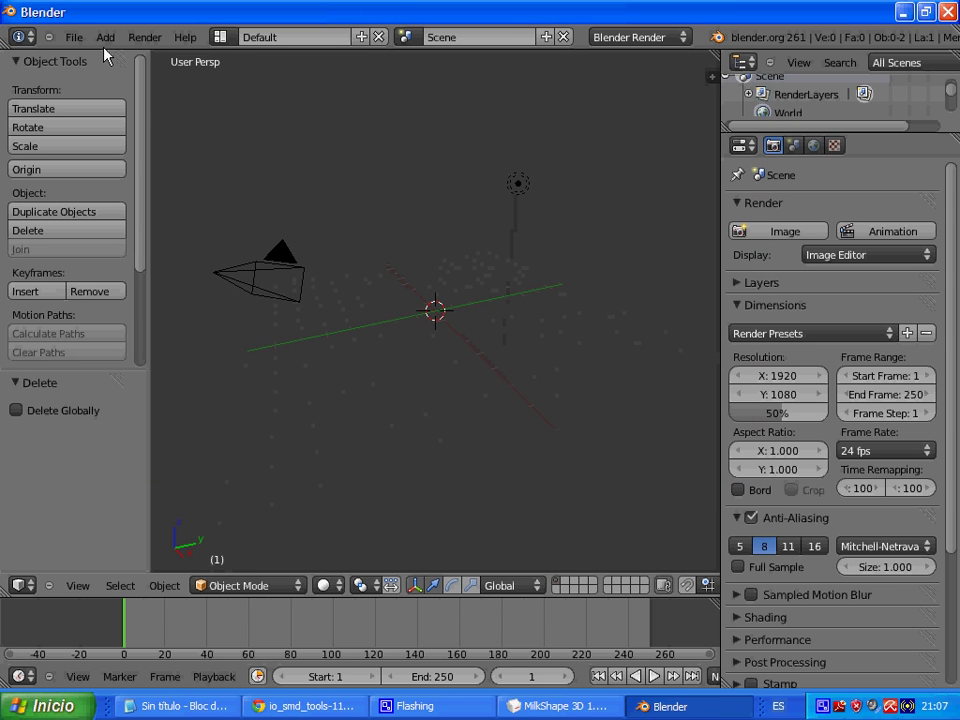
click(73, 38)
mouse_move(140, 322)
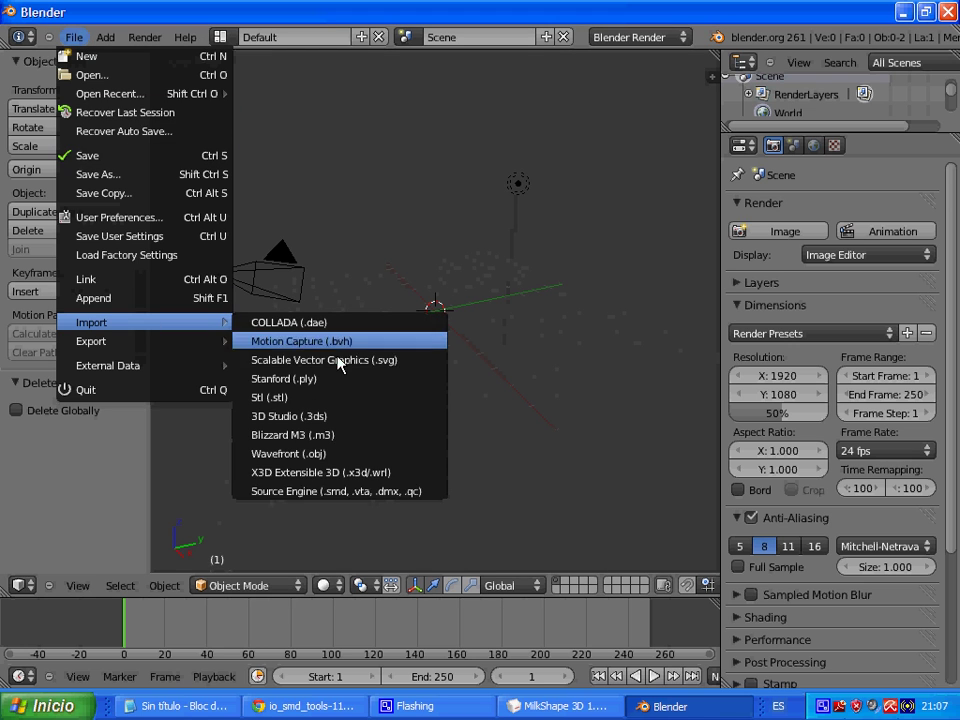
click(320, 491)
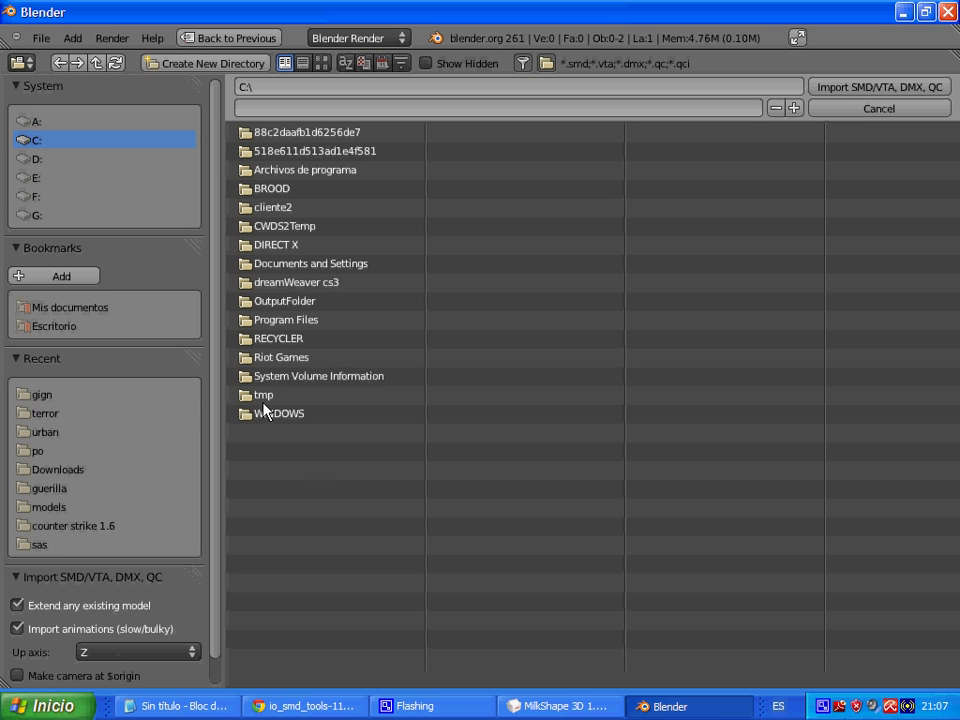
click(30, 414)
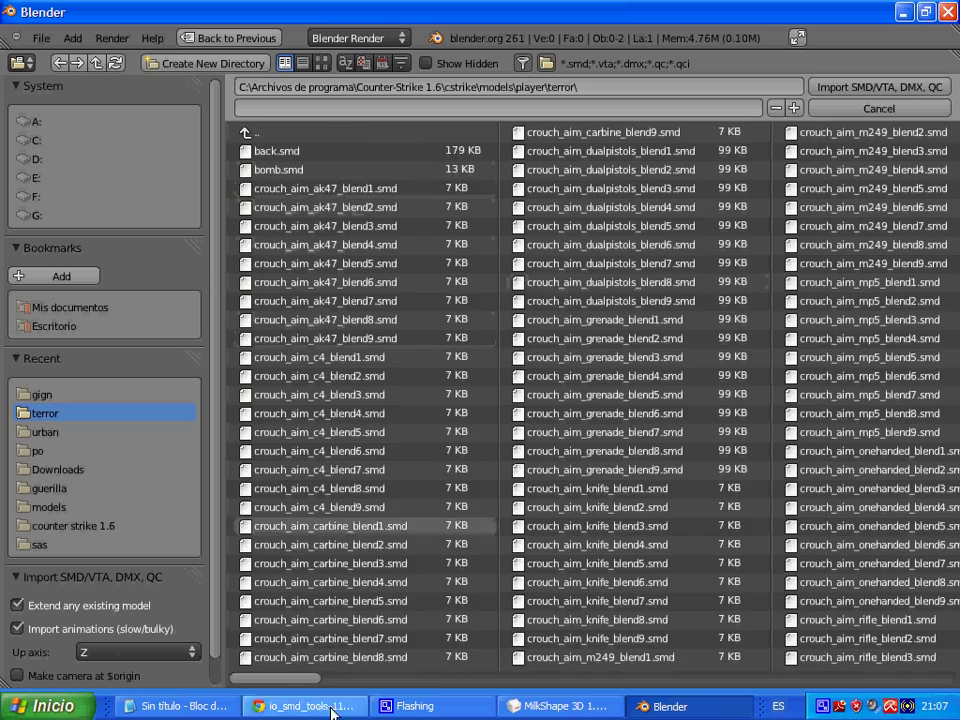
mouse_move(274, 683)
mouse_down()
mouse_move(840, 677)
mouse_move(392, 677)
mouse_move(520, 690)
mouse_move(480, 692)
mouse_up()
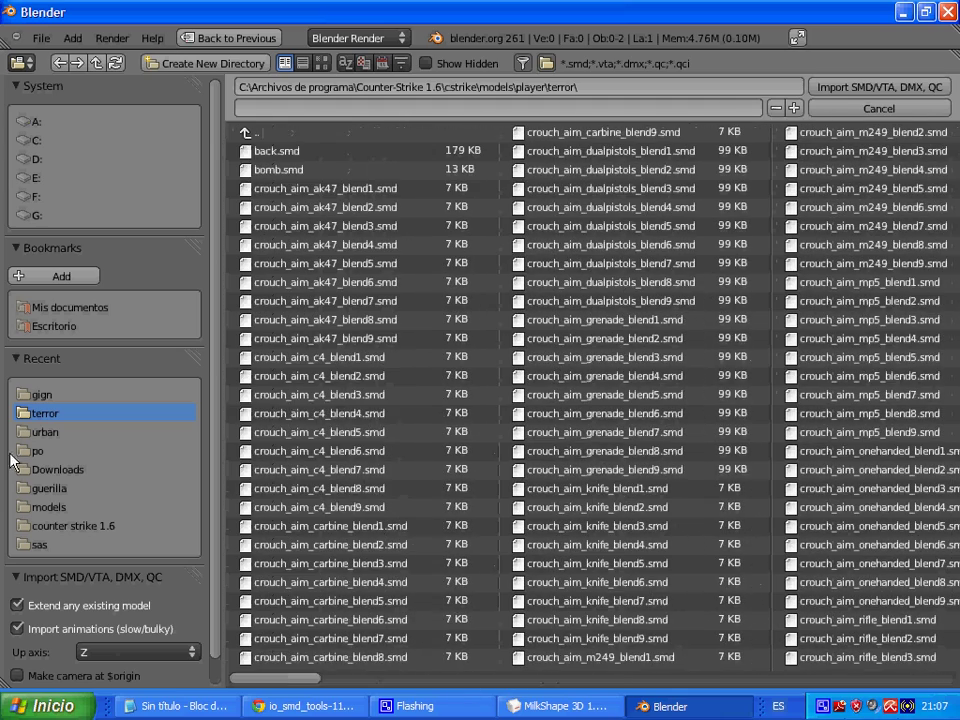
mouse_move(336, 682)
mouse_down()
mouse_move(765, 677)
mouse_move(769, 663)
mouse_move(836, 652)
mouse_move(866, 681)
mouse_move(925, 684)
mouse_up()
scroll(836, 652, down, 5)
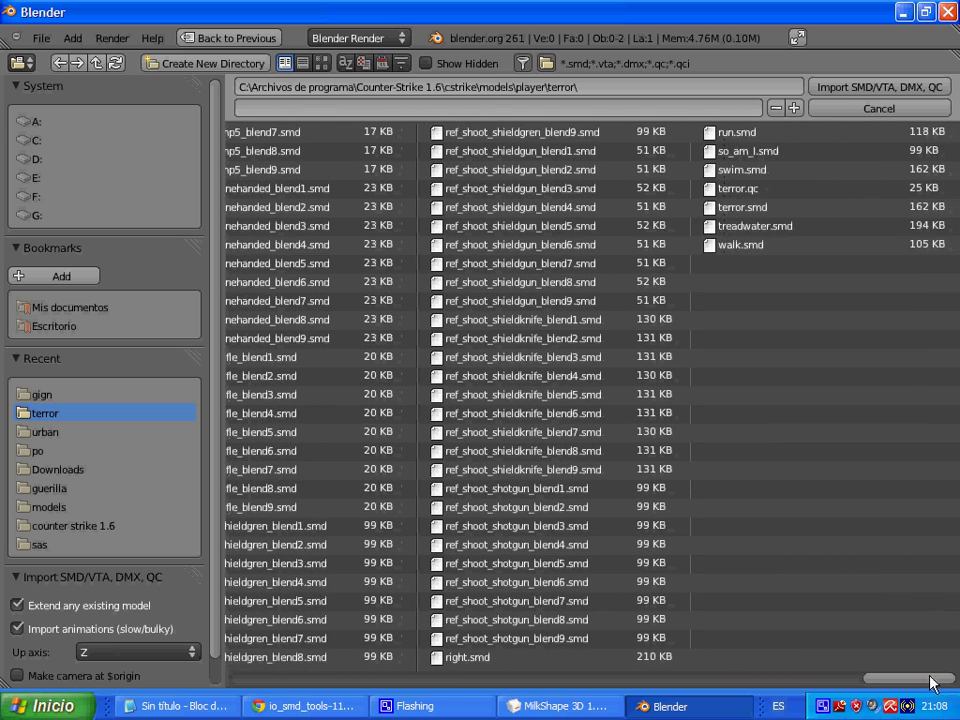
click(772, 207)
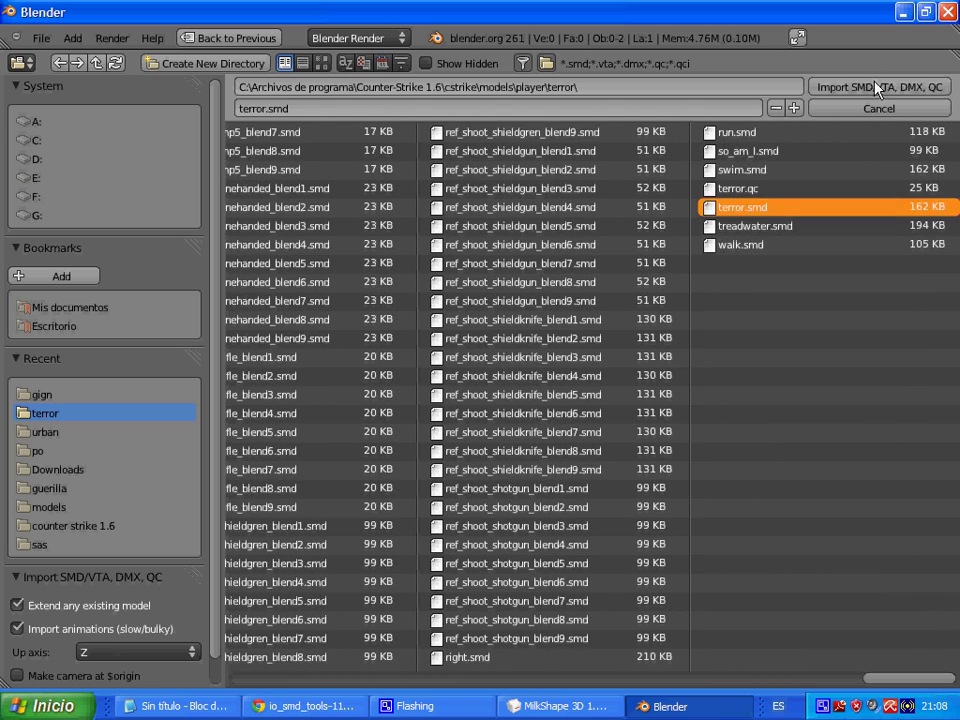
- Import the terror model and zoom out to view it
click(877, 88)
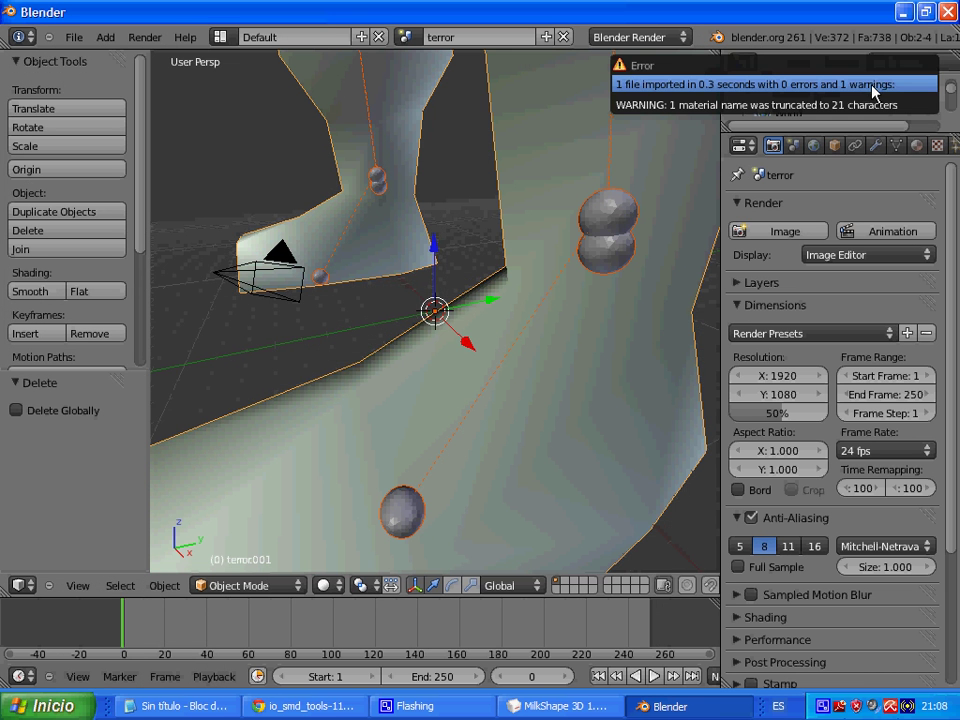
scroll(439, 315, down, 3)
scroll(516, 289, down, 2)
scroll(446, 251, down, 2)
scroll(503, 222, down, 2)
mouse_move(503, 222)
middle_down()
mouse_move(452, 231)
mouse_move(476, 229)
mouse_move(546, 188)
middle_up()
- Scale the terror character to 0.545
key(s)
click(469, 345)
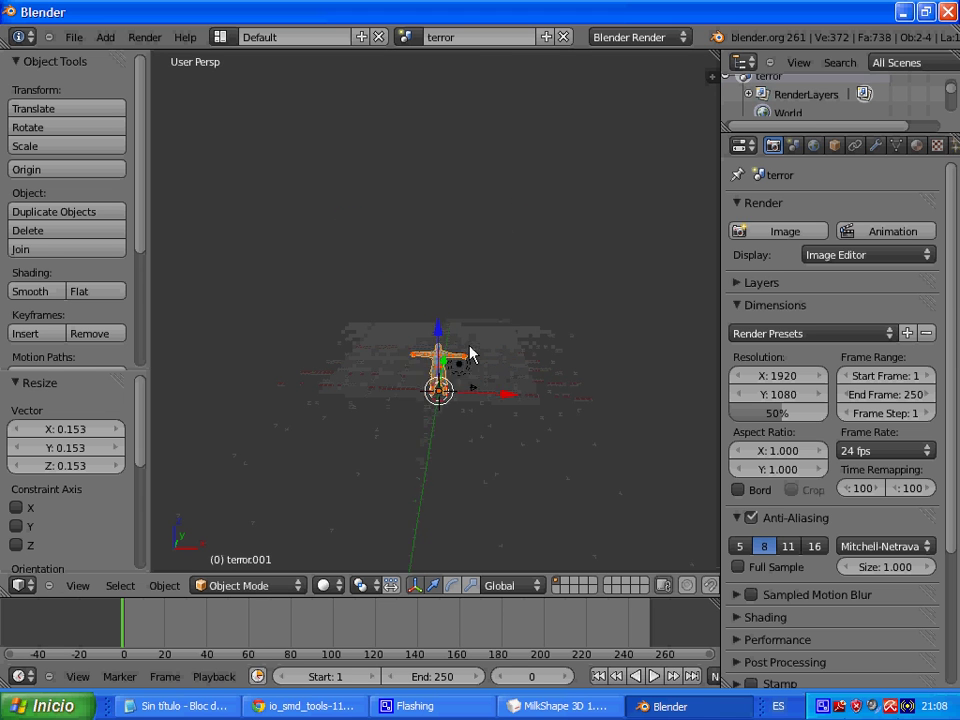
mouse_move(469, 352)
middle_down()
mouse_move(507, 212)
mouse_move(648, 261)
middle_up()
key(s)
click(572, 302)
shift+middle_drag(575, 302, 531, 268)
scroll(531, 268, up, 3)
- Set viewport shading to Texture and turn the outliner area into a UV/Image Editor
click(272, 585)
click(333, 585)
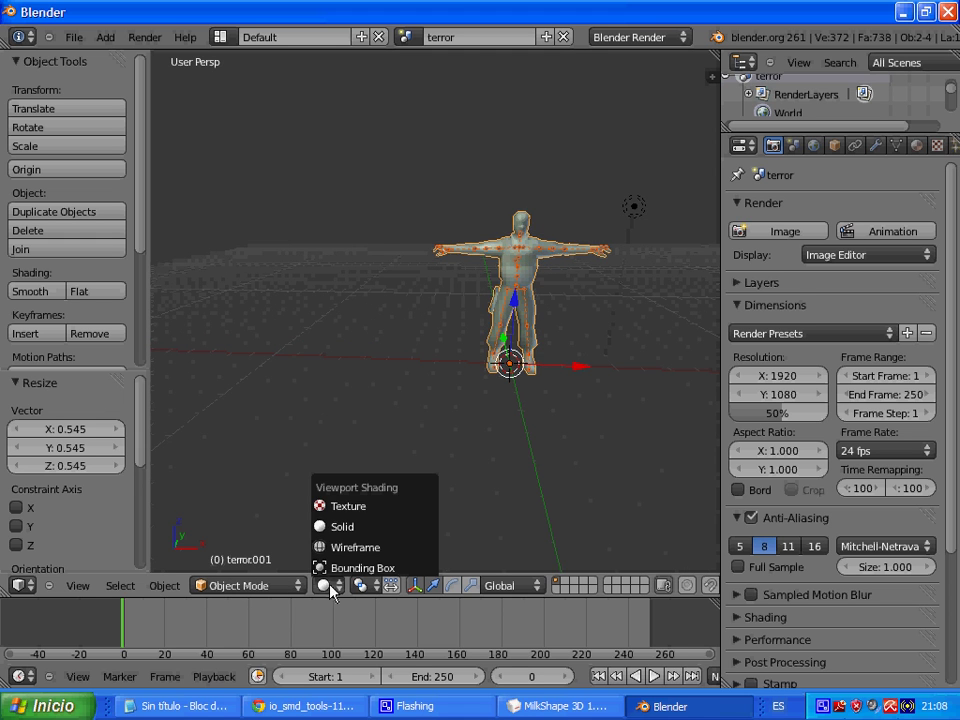
click(345, 507)
shift+middle_drag(602, 317, 519, 324)
scroll(418, 308, up, 2)
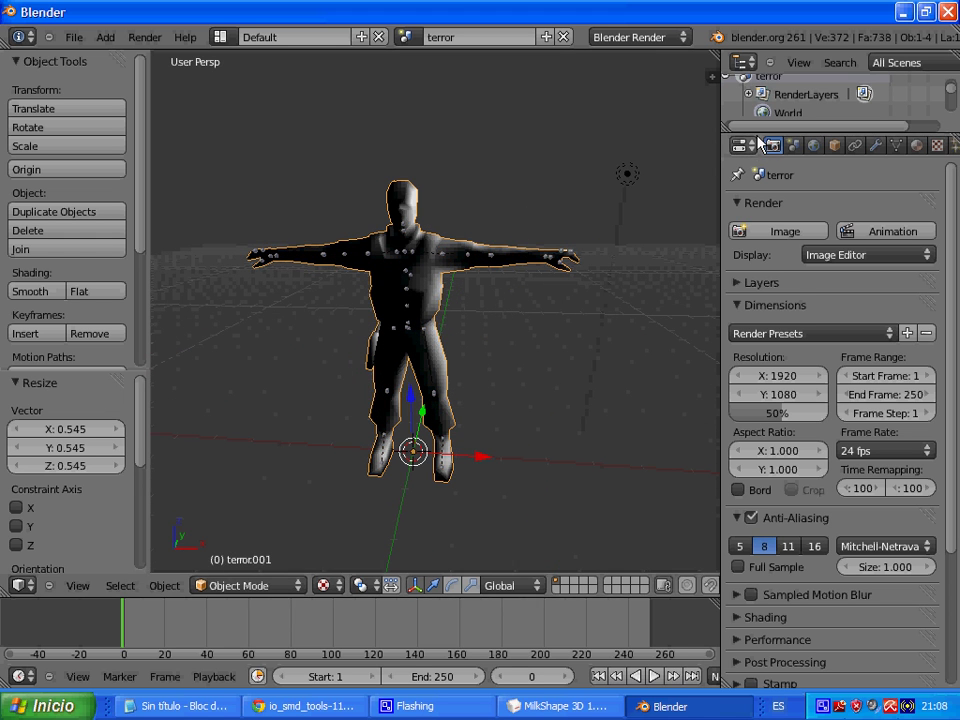
drag(761, 131, 761, 228)
click(744, 62)
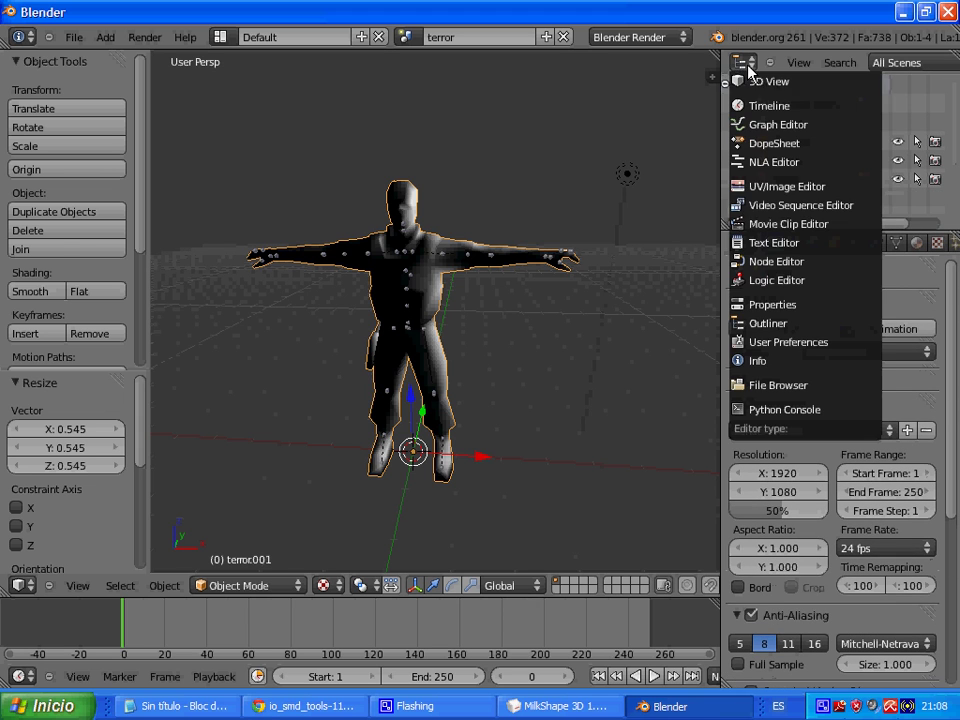
click(774, 187)
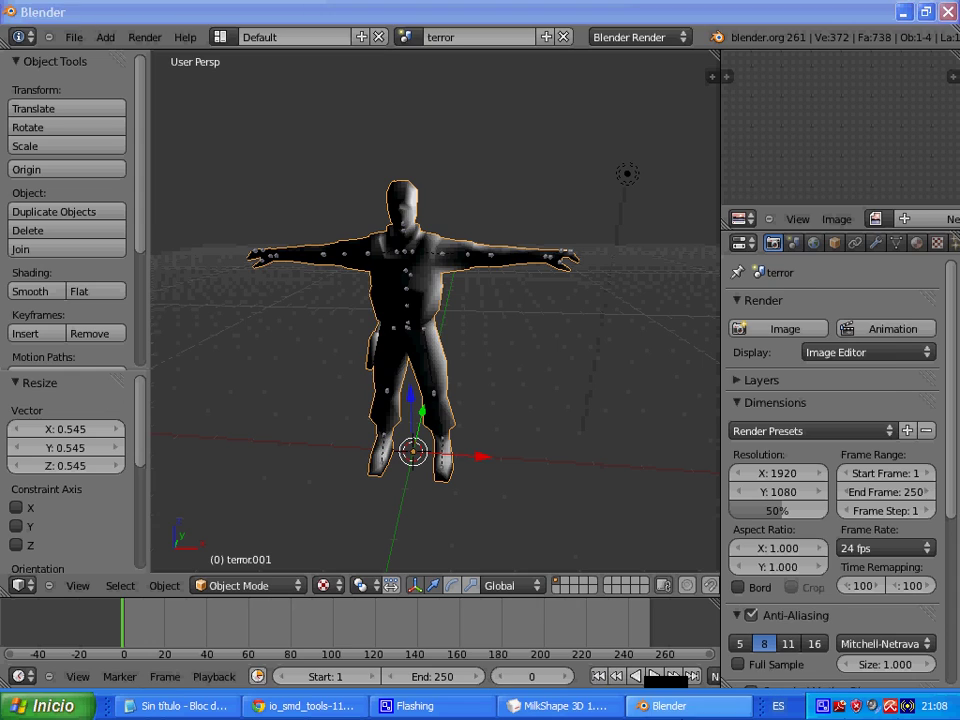
- Browse Mi PC > C: > Archivos de programa > Counter-Strike 1.6 > cstrike
key(super)
click(249, 343)
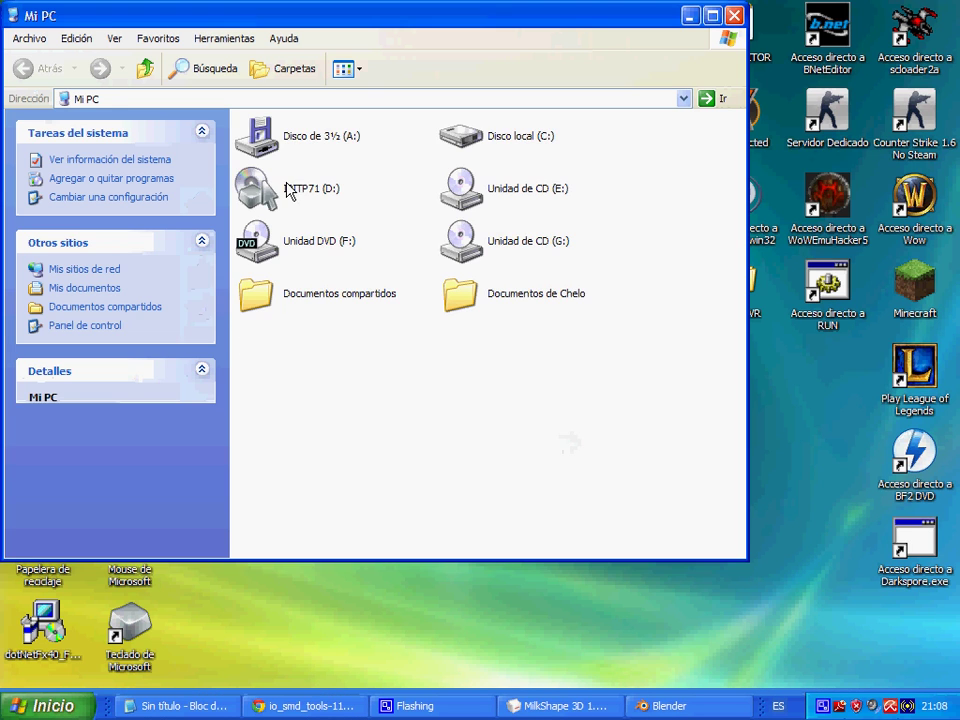
double_click(468, 137)
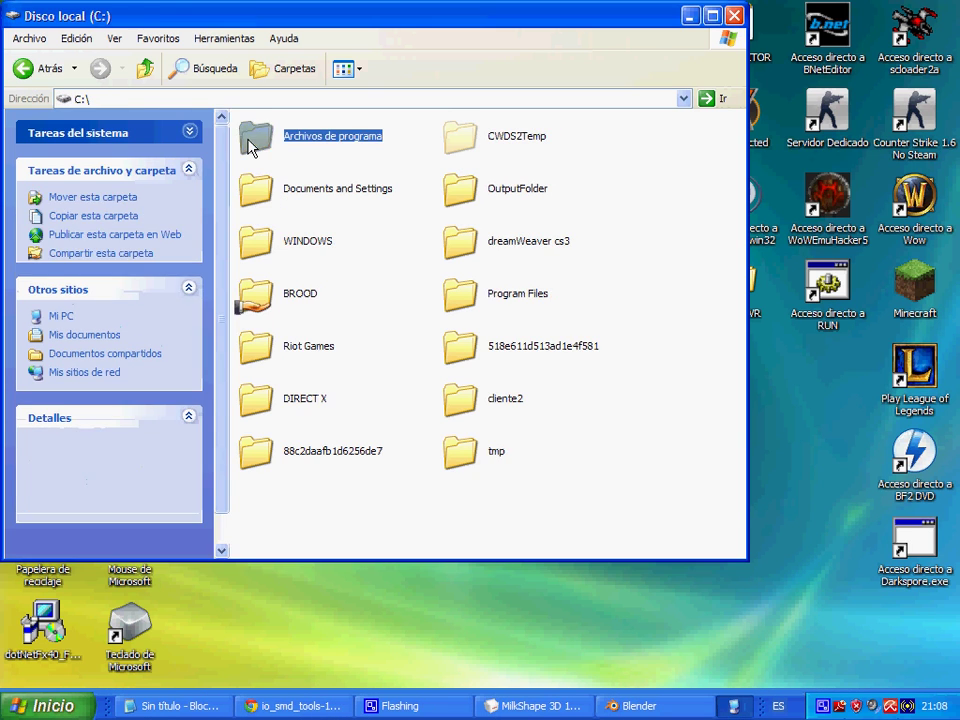
double_click(258, 140)
key(c)
key(c)
key(c)
key(Return)
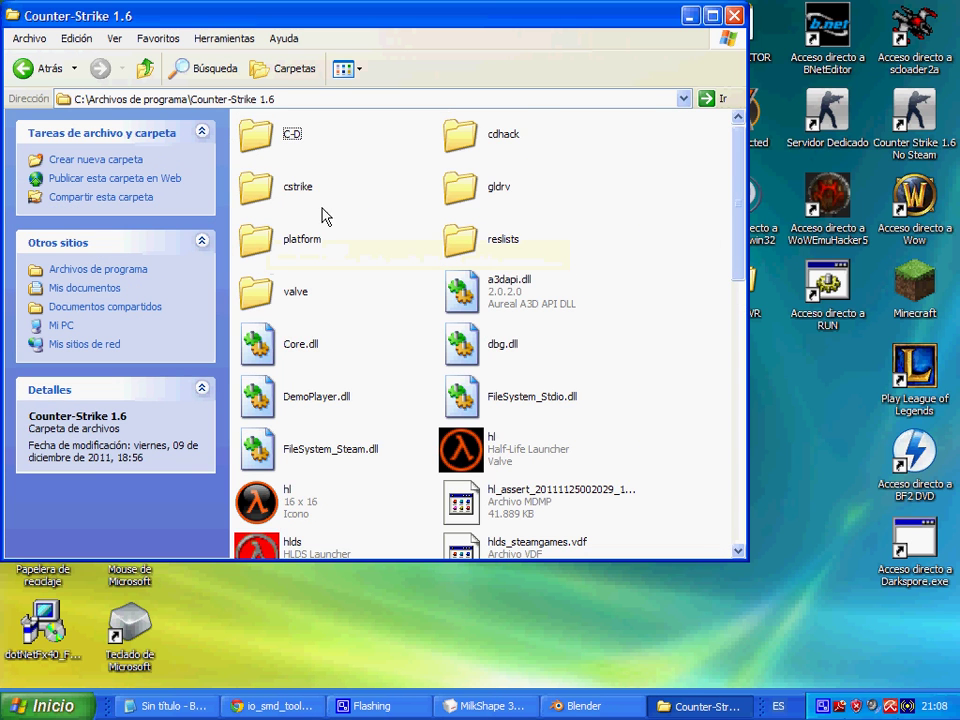
double_click(262, 187)
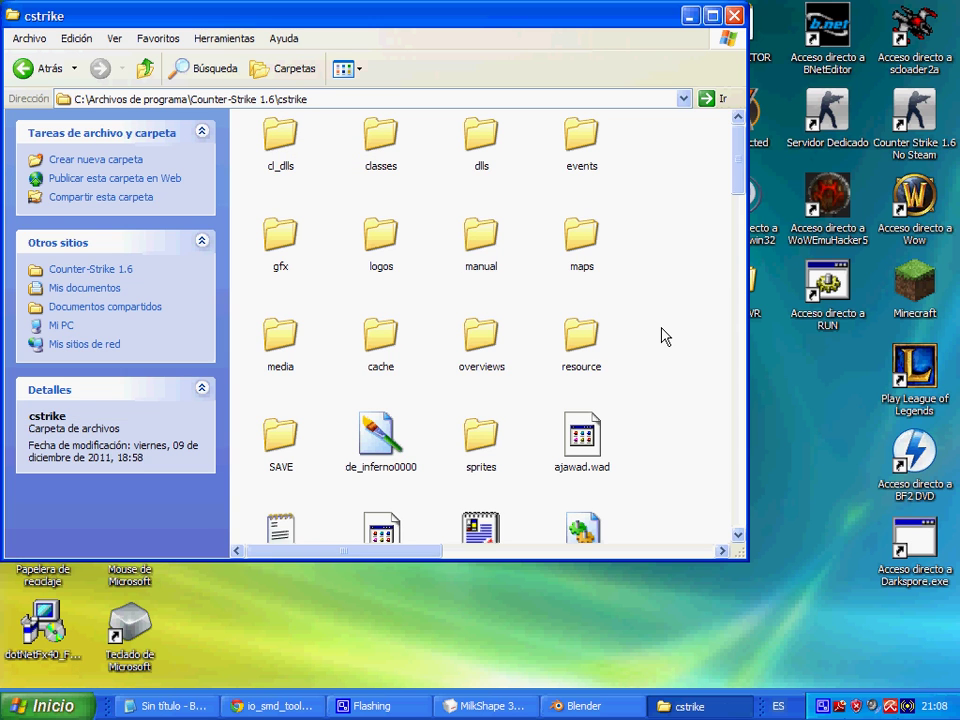
- Open models > player and scroll across the player skin thumbnails
key(m)
key(m)
key(m)
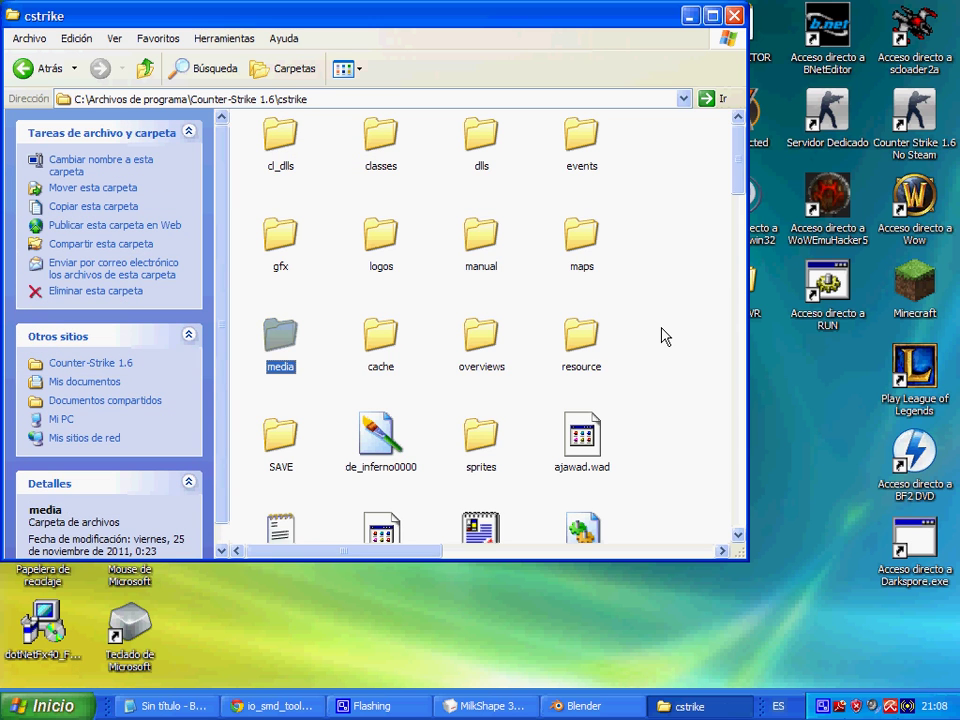
click(561, 332)
key(m)
key(o)
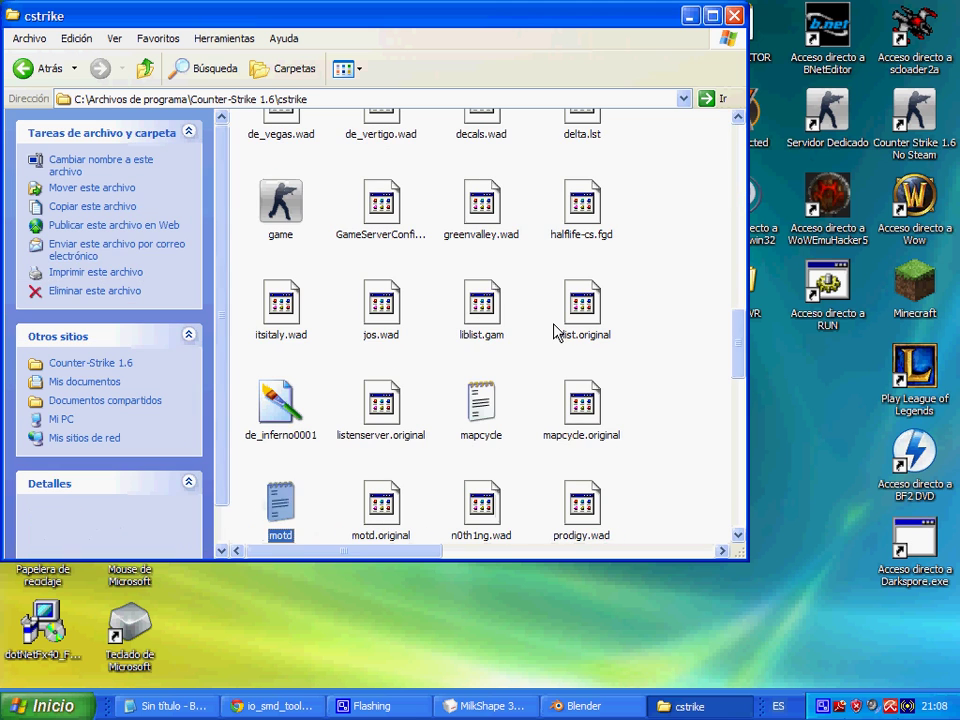
click(557, 332)
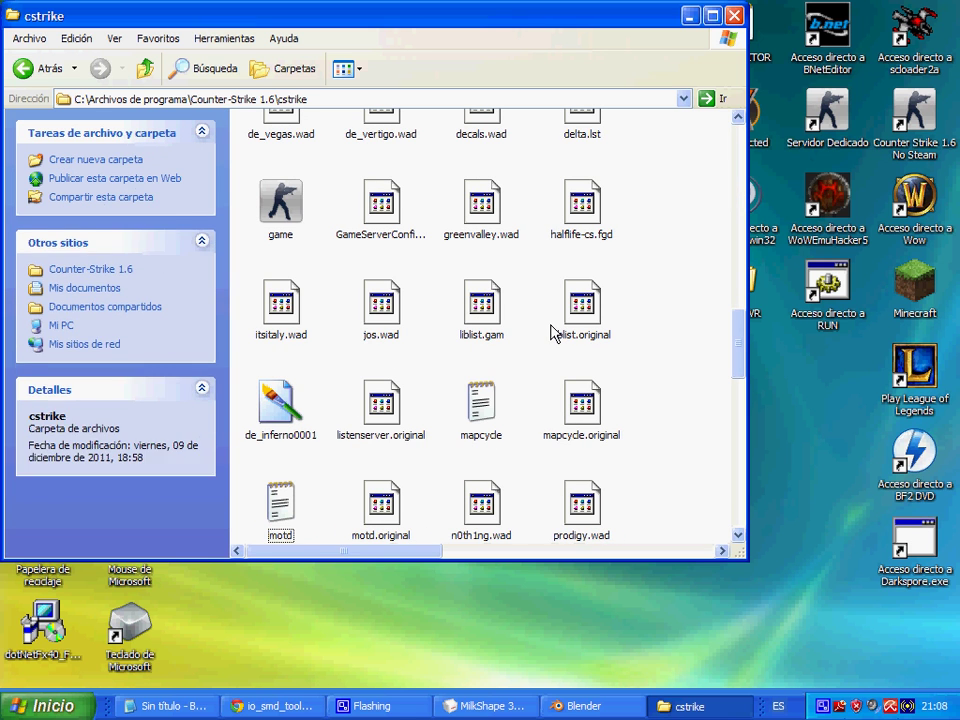
text(motd.o)
drag(738, 330, 731, 140)
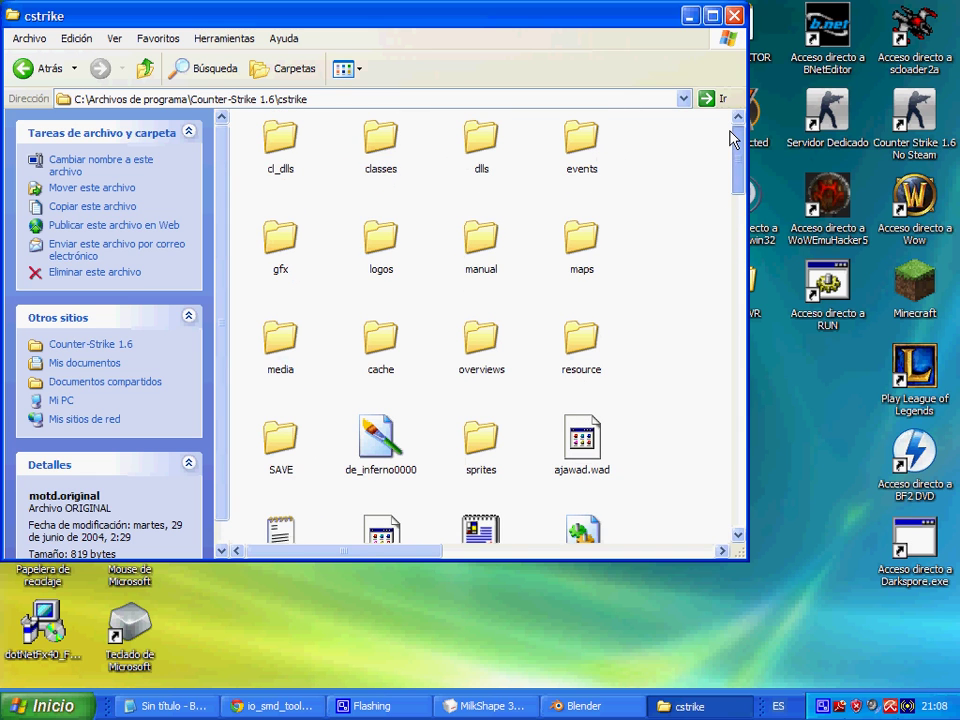
mouse_move(424, 553)
mouse_down()
mouse_move(418, 561)
mouse_move(631, 562)
mouse_up()
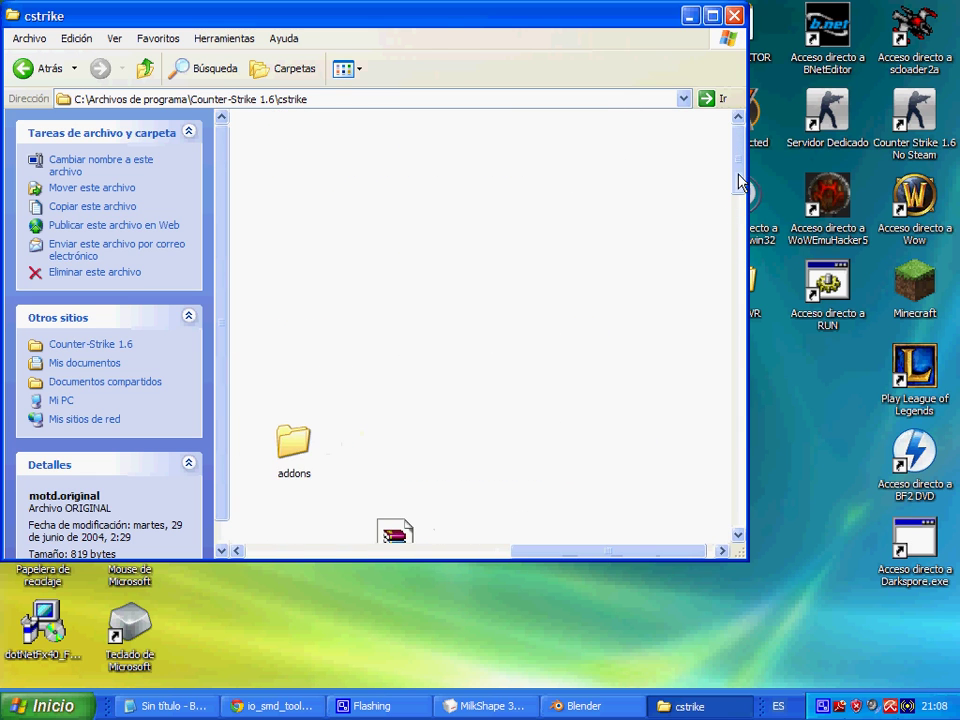
drag(742, 305, 744, 250)
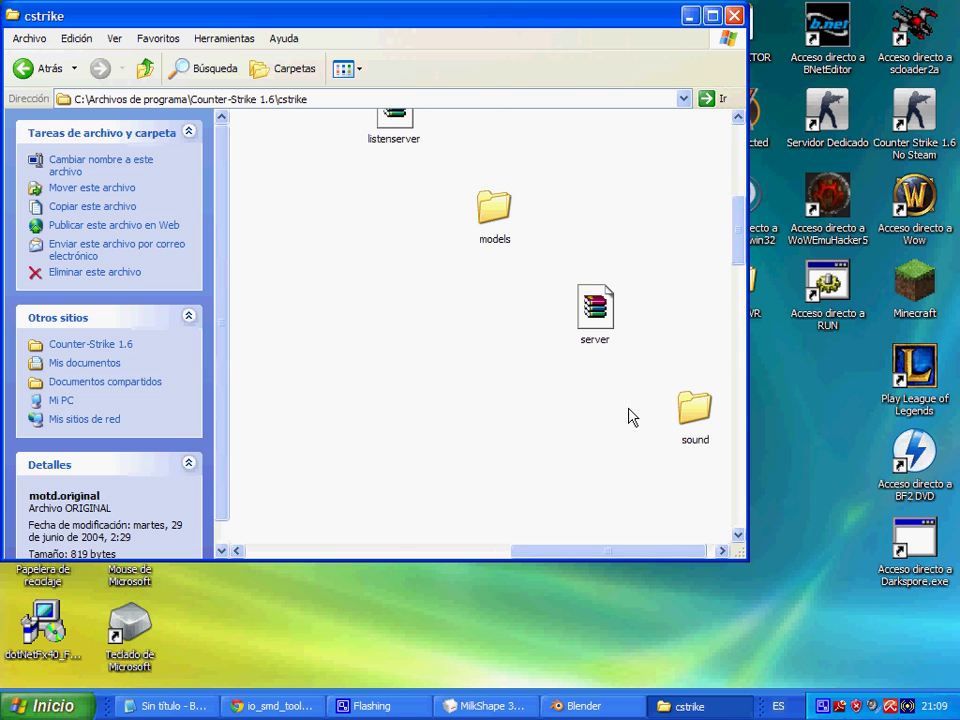
double_click(502, 209)
double_click(480, 135)
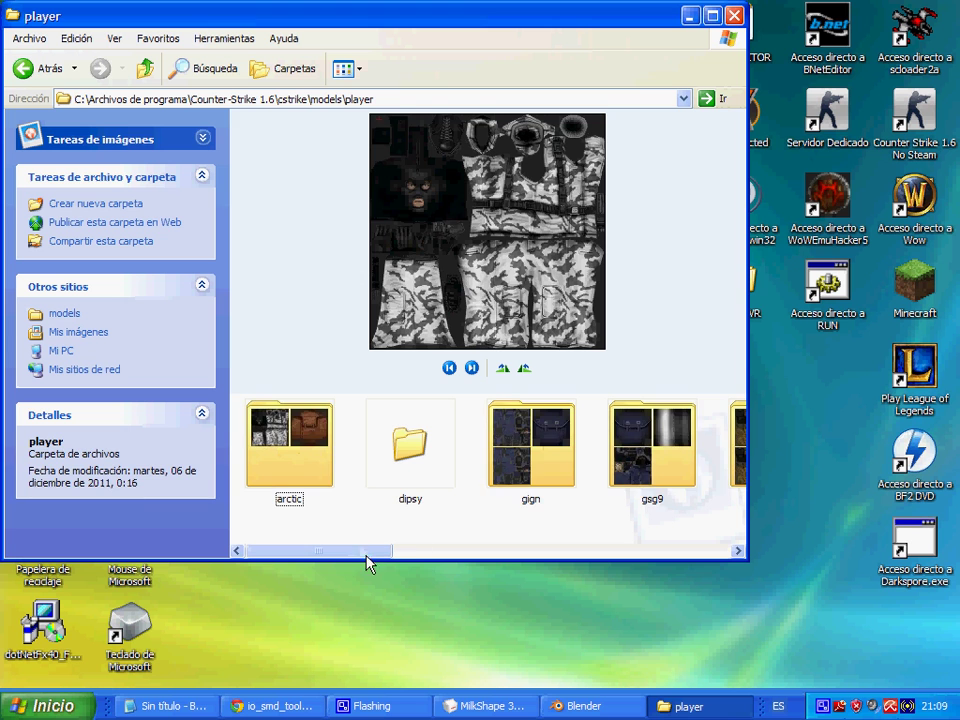
mouse_move(352, 560)
mouse_down()
mouse_move(708, 560)
mouse_move(285, 551)
mouse_move(574, 549)
mouse_up()
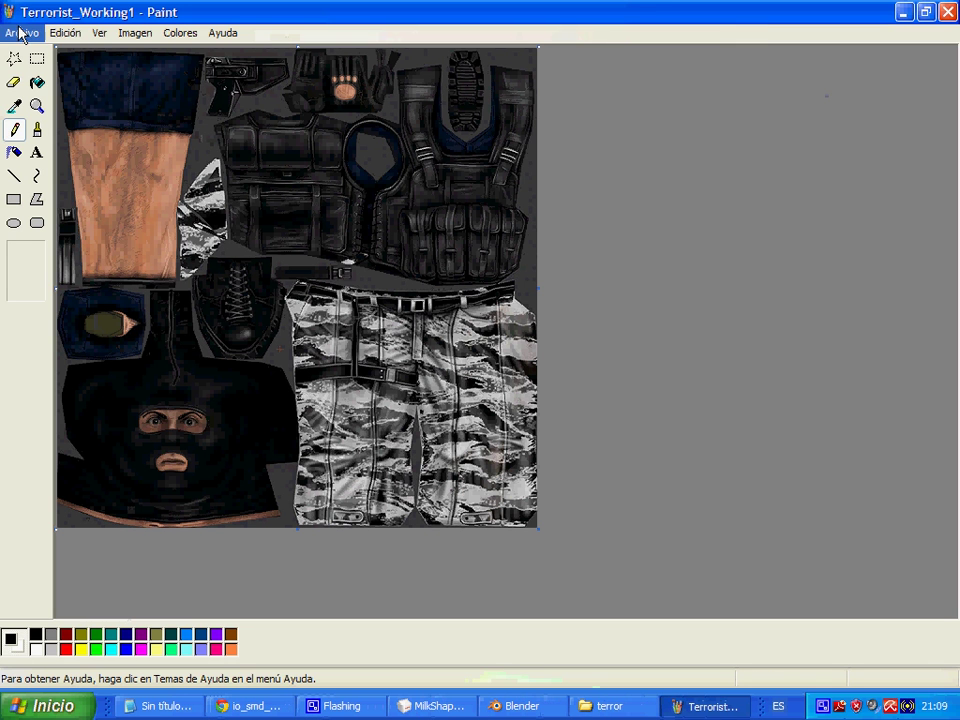
- Save Terrorist_Working1 as a PNG over the existing copy, then close Paint
click(20, 33)
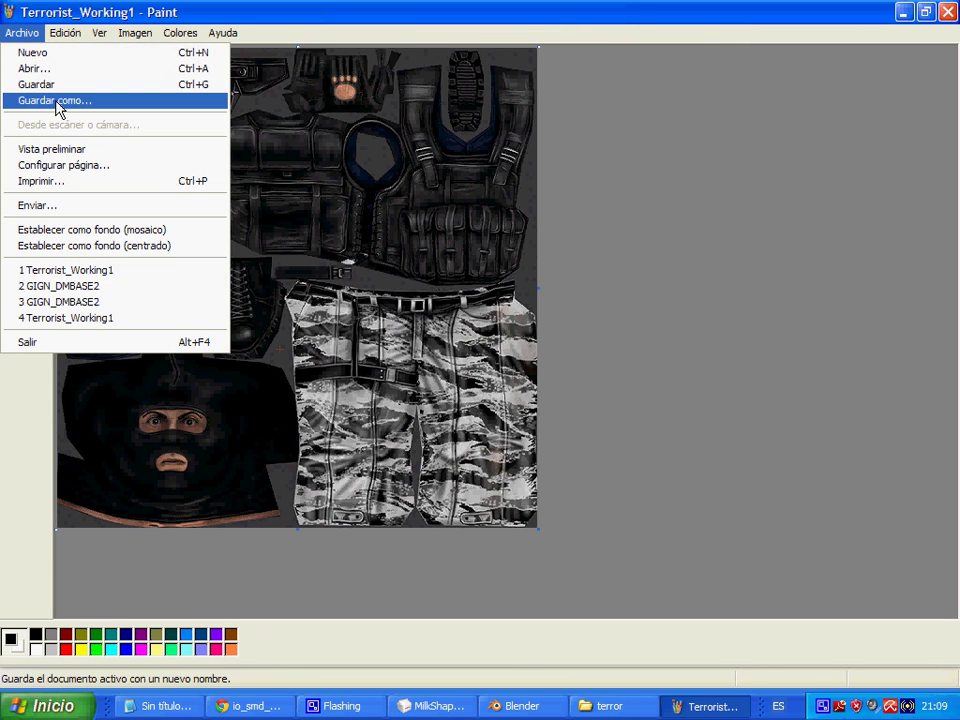
click(57, 101)
click(372, 414)
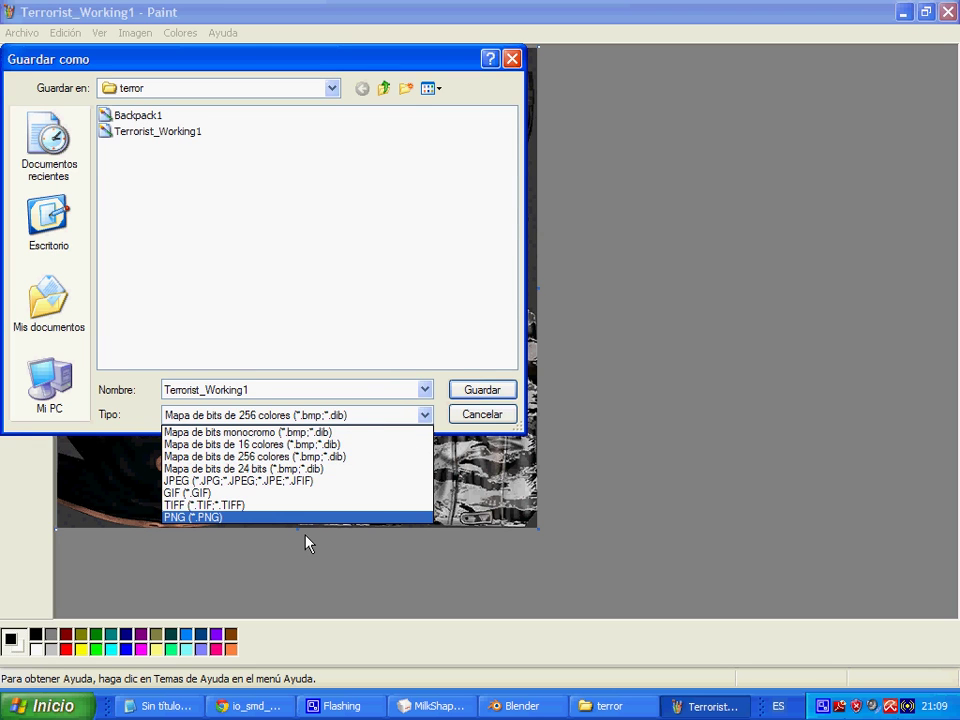
click(303, 518)
click(500, 389)
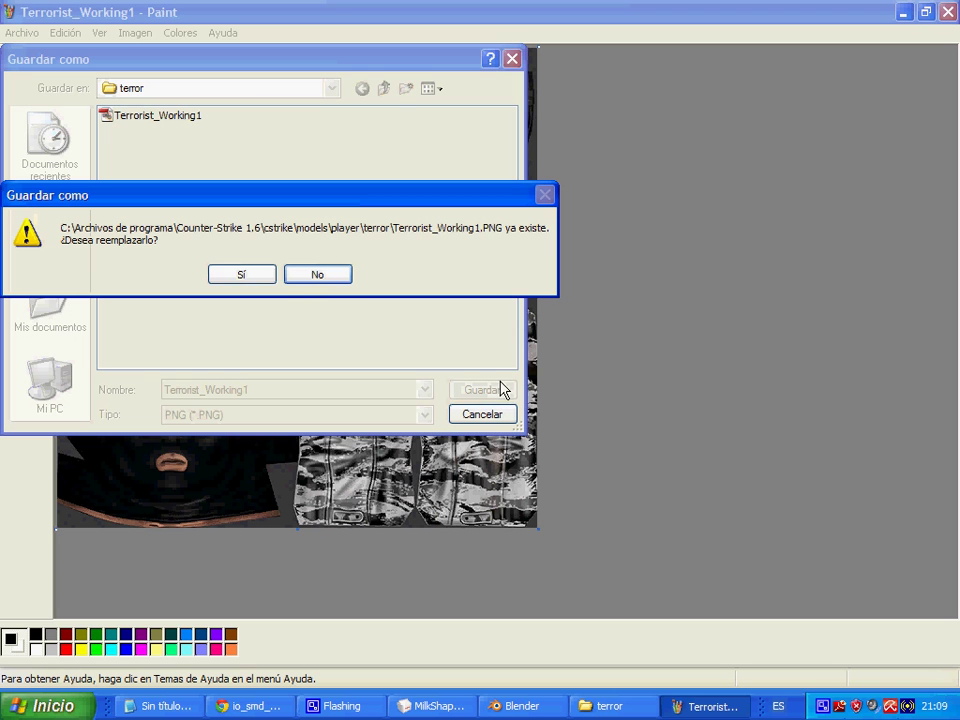
click(245, 275)
key(alt+F4)
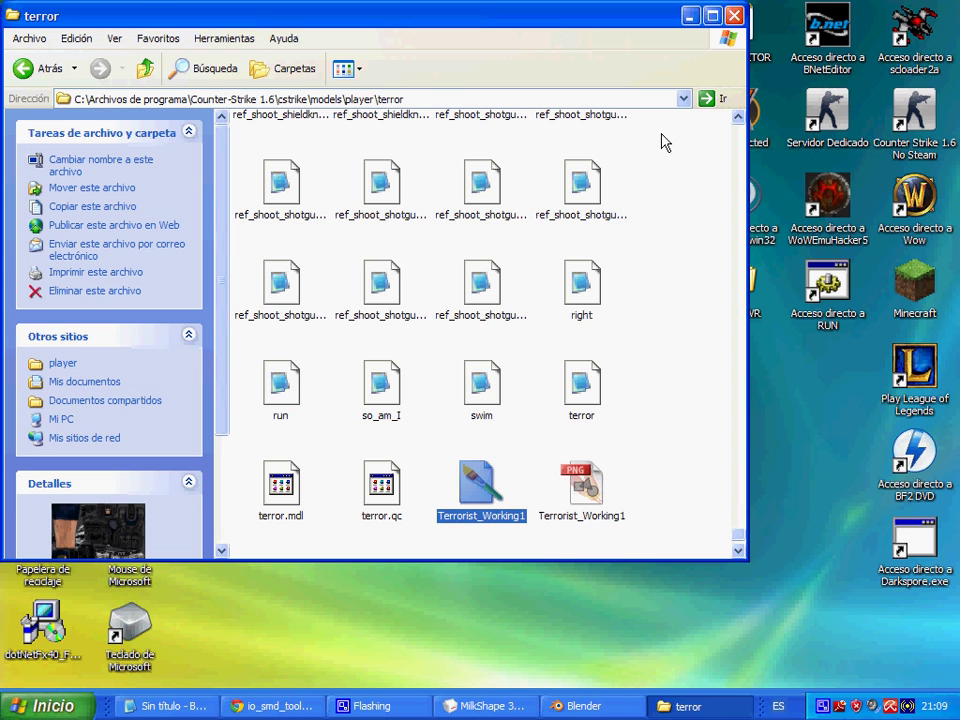
- Load the Terrorist_Working1.PNG skin image from the terror folder
click(735, 15)
click(584, 706)
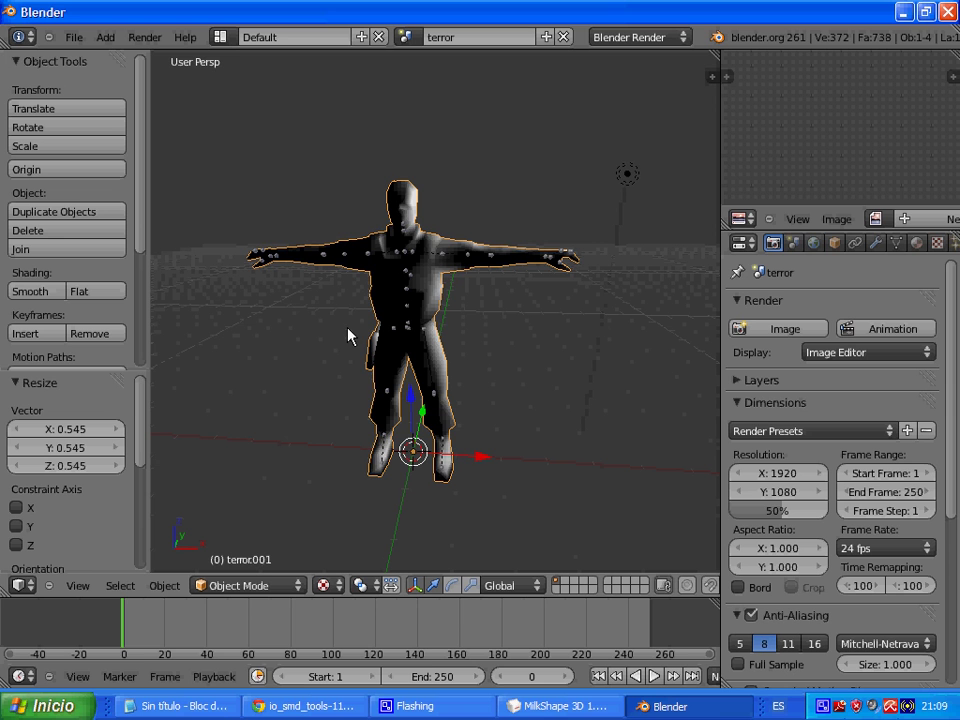
click(836, 219)
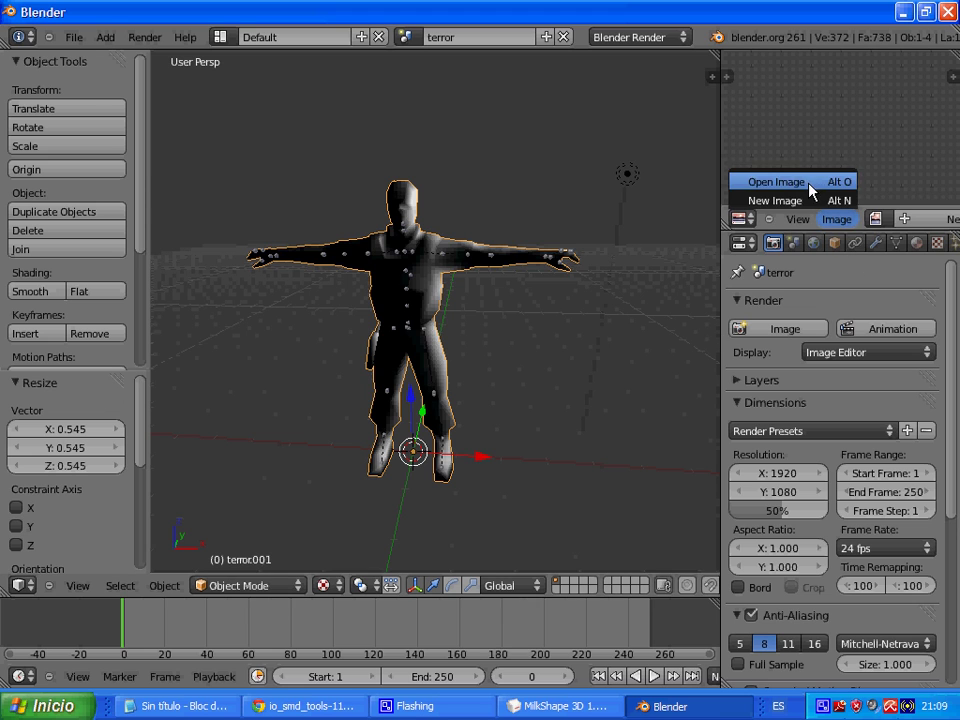
click(770, 181)
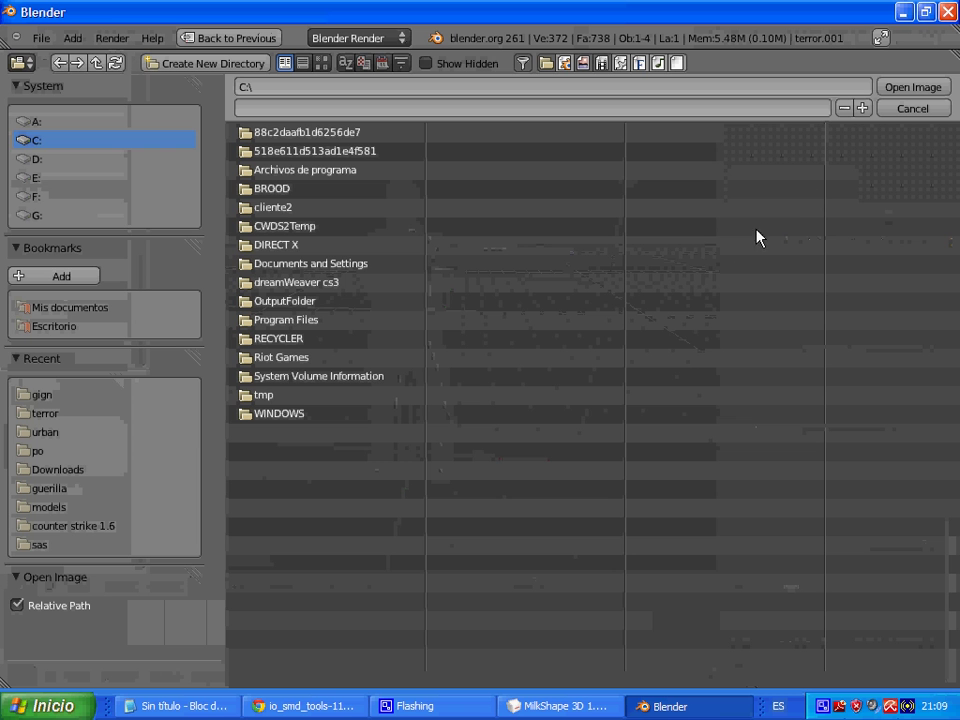
click(40, 413)
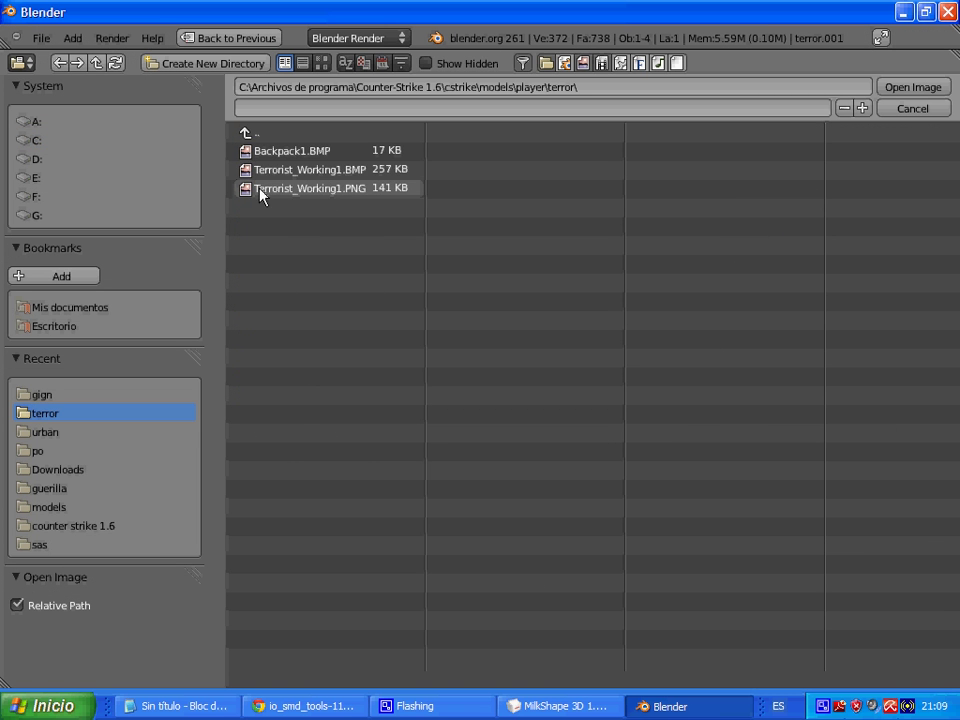
click(912, 88)
- Assign the Terrorist_Working1 skin to the terror mesh in Edit Mode, then view it in Object Mode
click(249, 585)
click(214, 543)
click(947, 224)
click(835, 249)
click(216, 585)
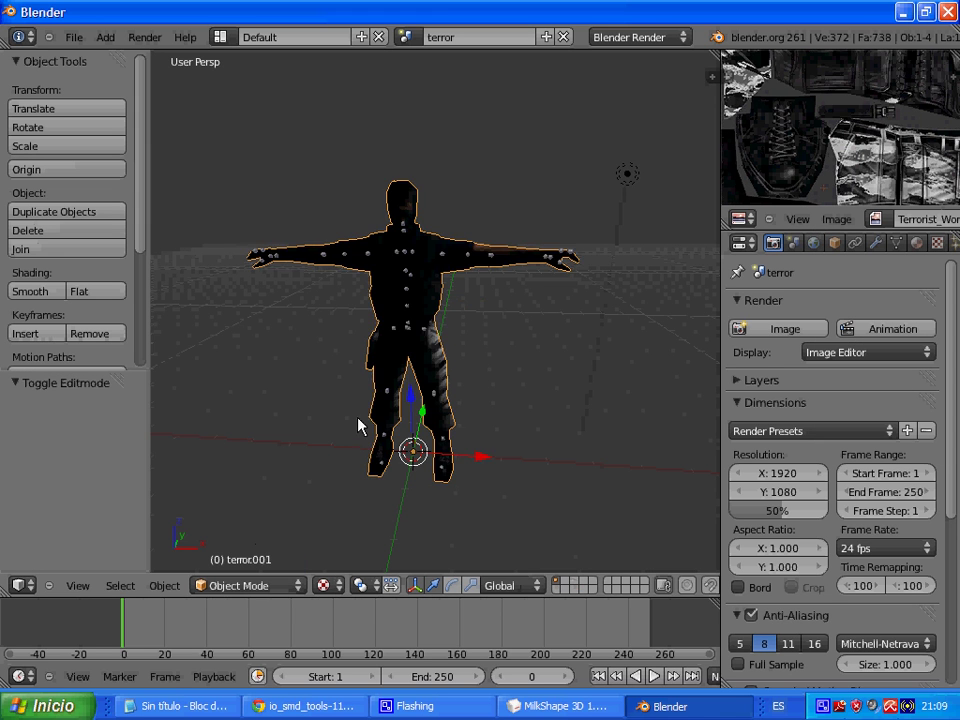
scroll(385, 395, up, 2)
mouse_move(375, 379)
middle_down()
mouse_move(241, 380)
mouse_move(454, 379)
middle_up()
scroll(531, 296, down, 4)
- Move the lamp along the Y axis to light the character
right_click(515, 262)
mouse_move(516, 266)
middle_down()
mouse_move(407, 370)
mouse_move(551, 300)
middle_up()
key(g)
key(y)
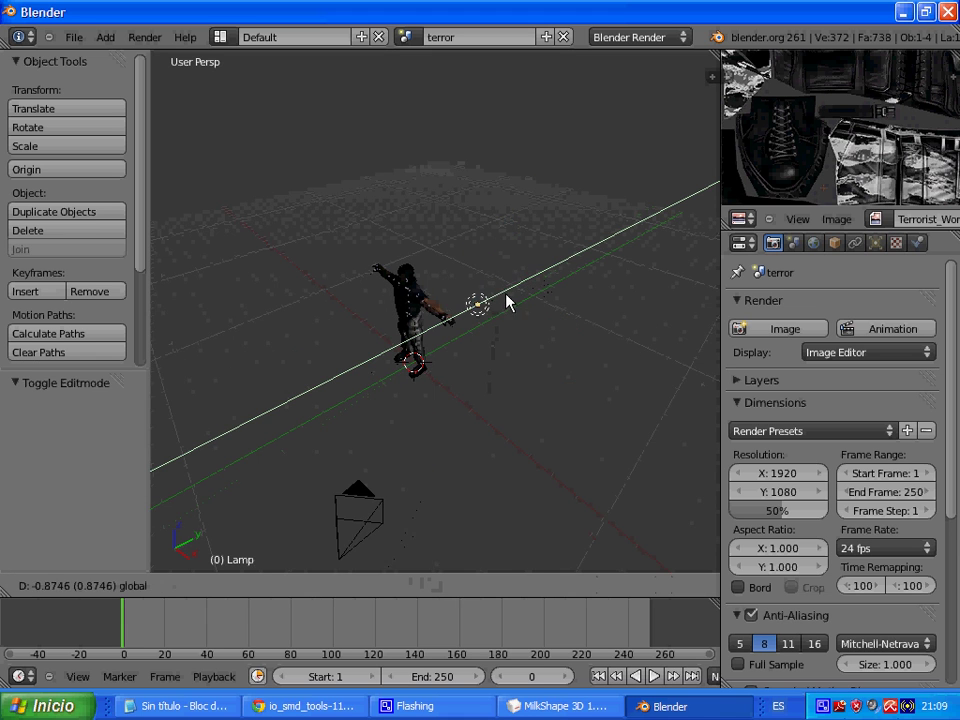
click(471, 322)
mouse_move(471, 322)
middle_down()
mouse_move(420, 349)
mouse_move(506, 276)
mouse_move(437, 286)
middle_up()
- Tick Shadeless on the terror mesh's material so its skin shows fully
right_click(437, 286)
scroll(432, 275, up, 2)
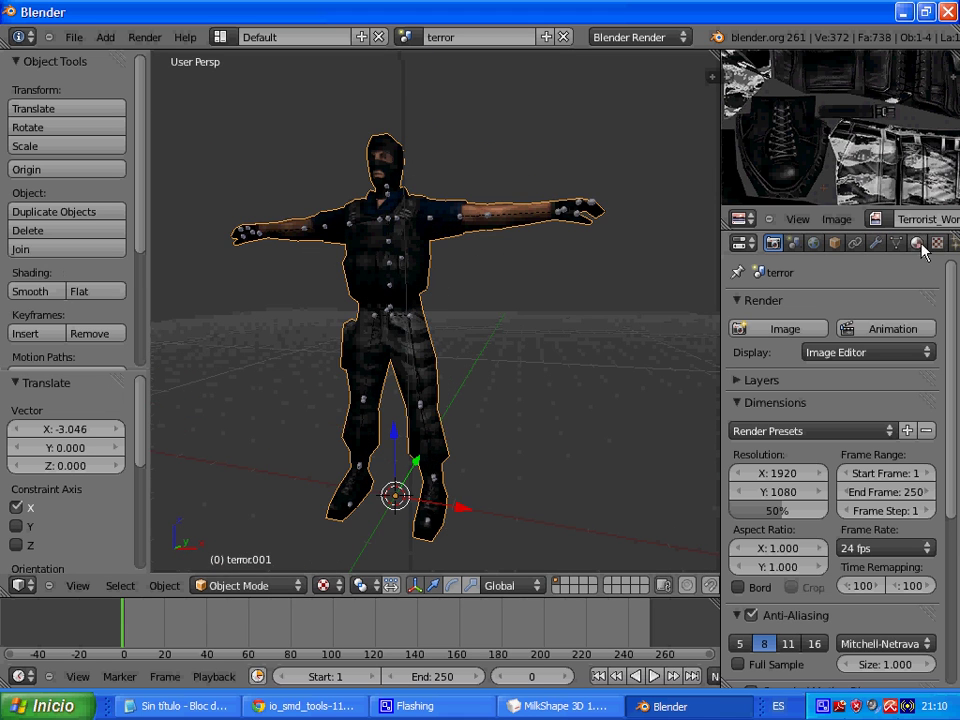
click(916, 243)
scroll(953, 457, down, 5)
scroll(827, 374, down, 2)
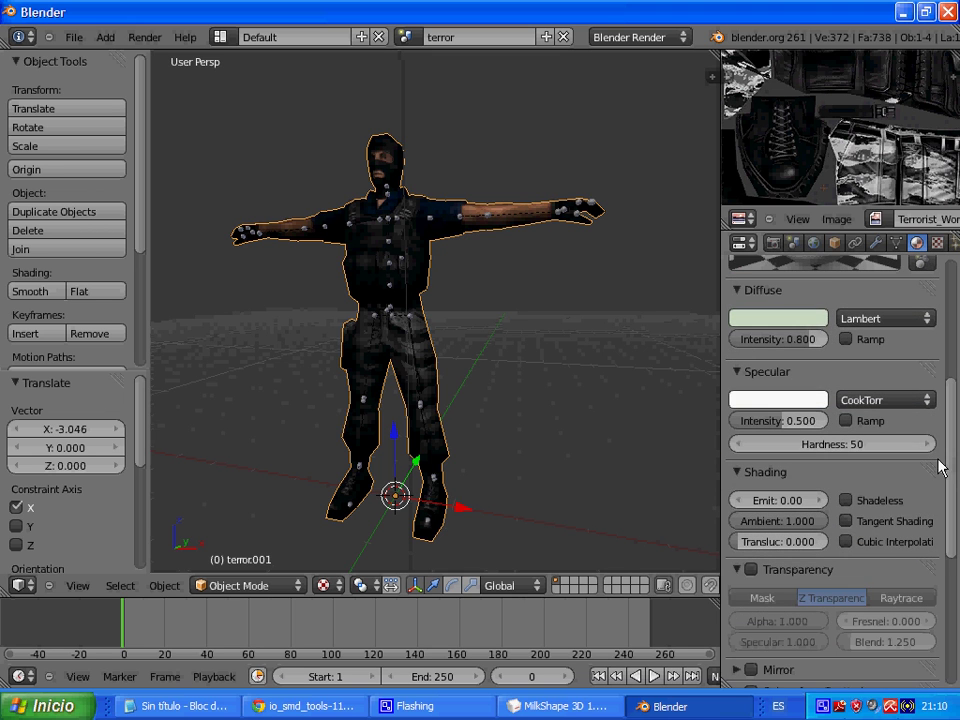
click(742, 245)
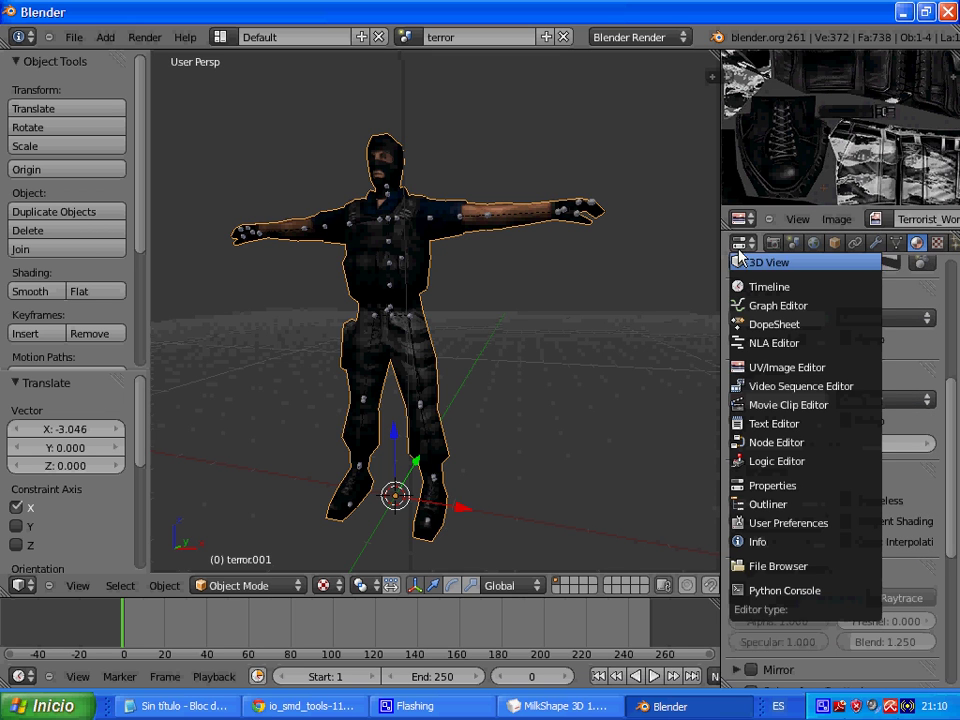
click(752, 260)
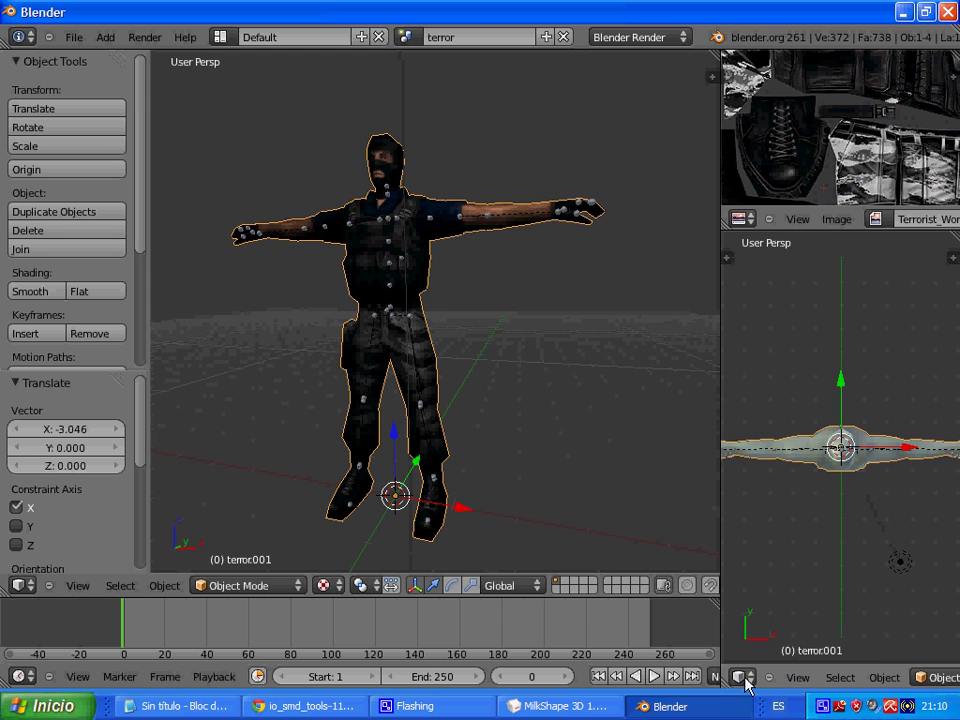
click(742, 678)
click(770, 437)
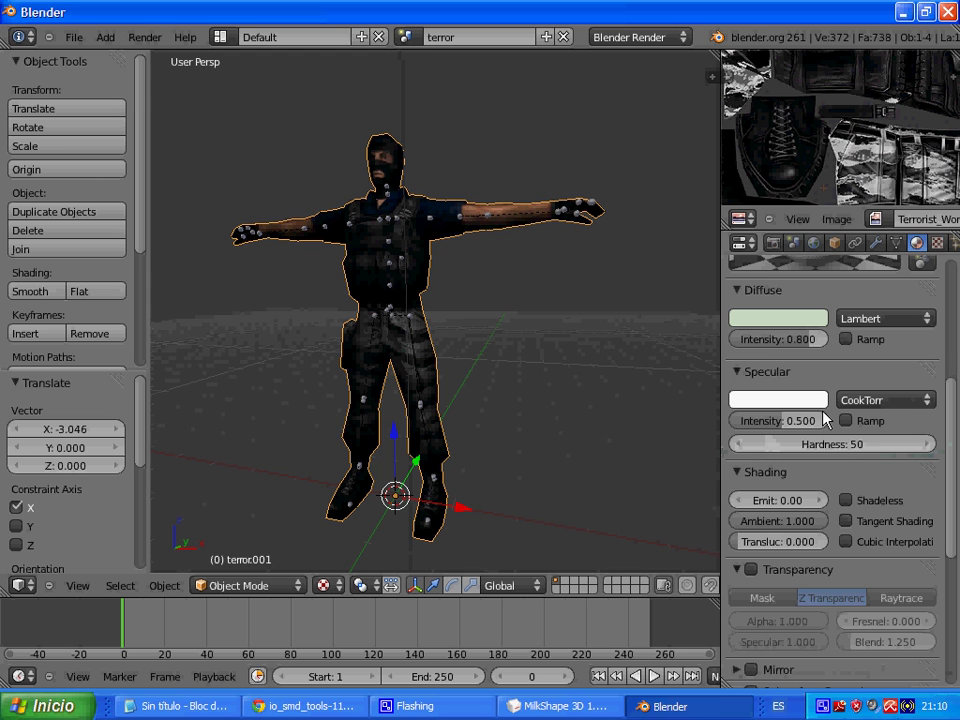
click(846, 500)
mouse_move(561, 443)
middle_down()
mouse_move(598, 469)
mouse_move(517, 390)
mouse_move(481, 389)
middle_up()
right_click(415, 262)
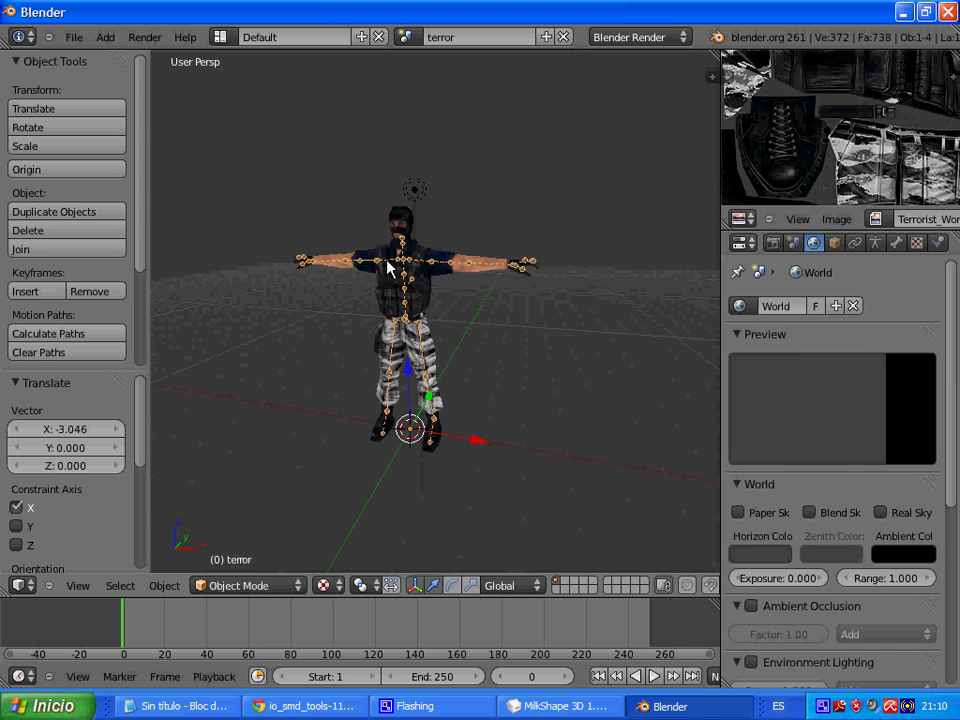
click(75, 37)
mouse_move(92, 322)
click(306, 491)
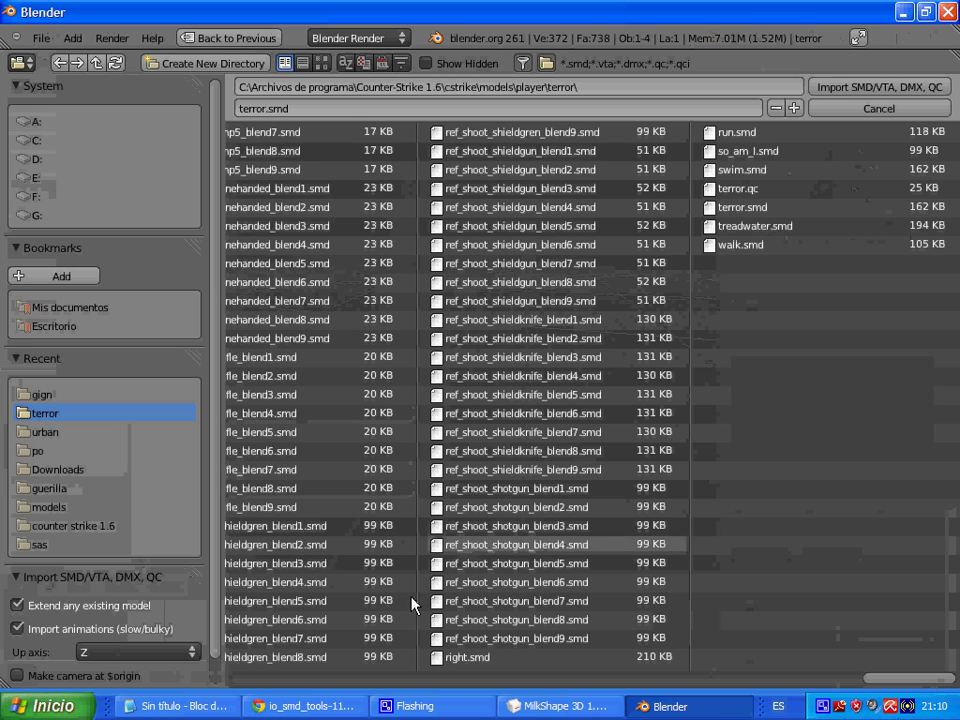
click(544, 225)
click(911, 87)
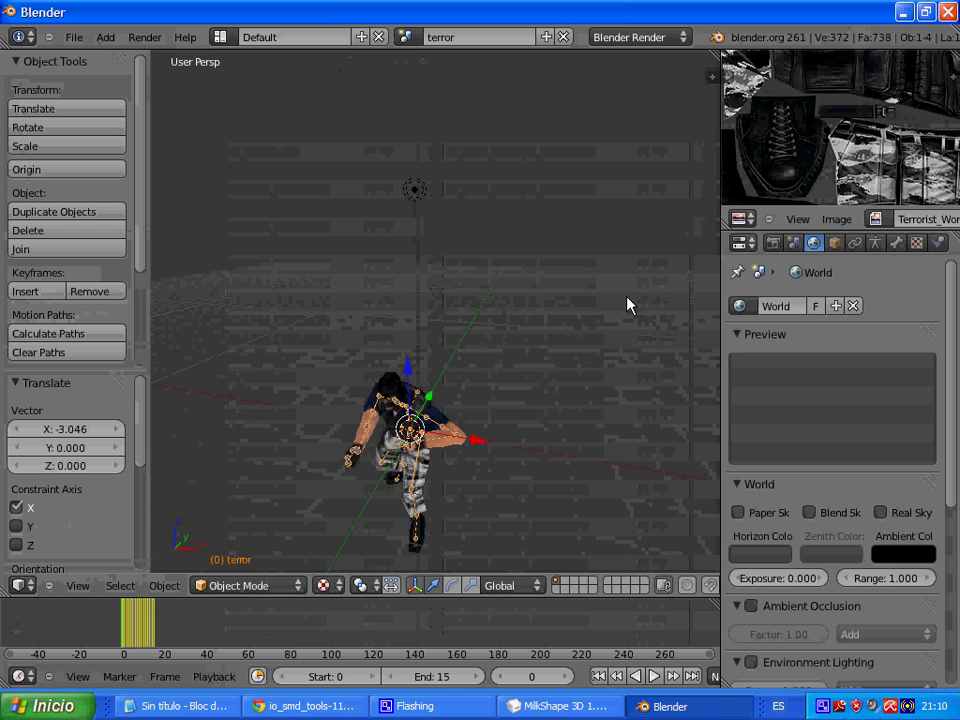
click(654, 677)
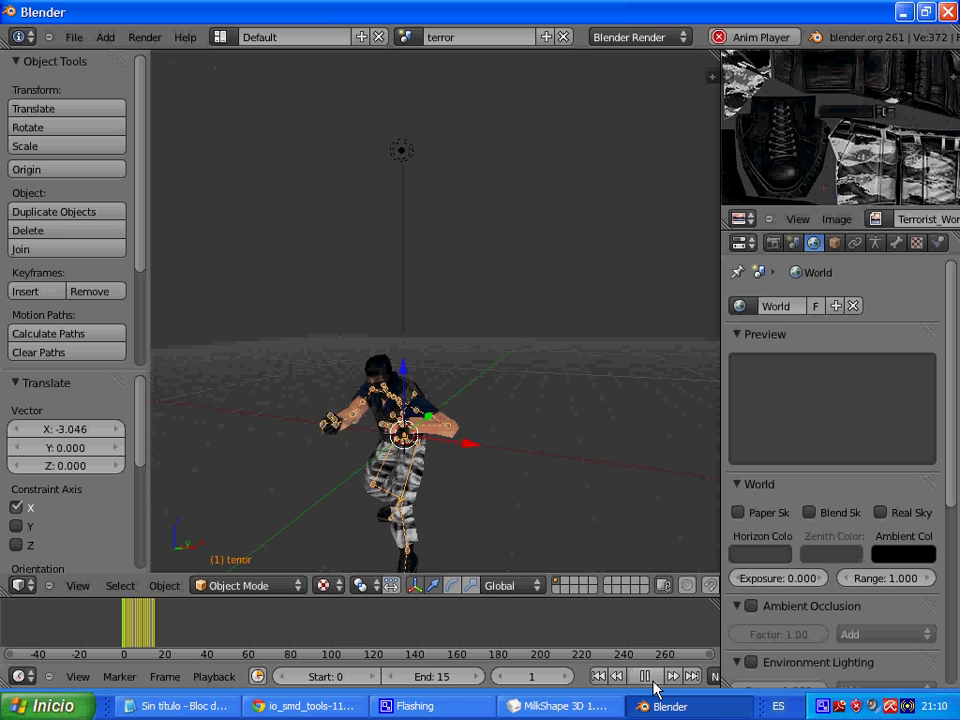
middle_drag(482, 487, 476, 535)
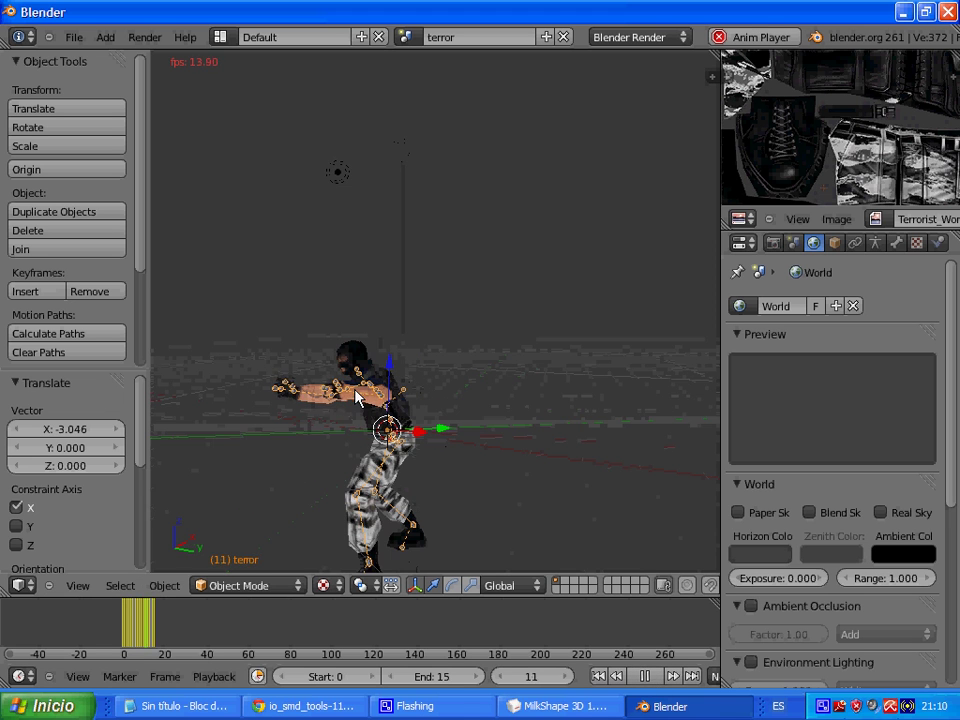
key(ctrl+z)
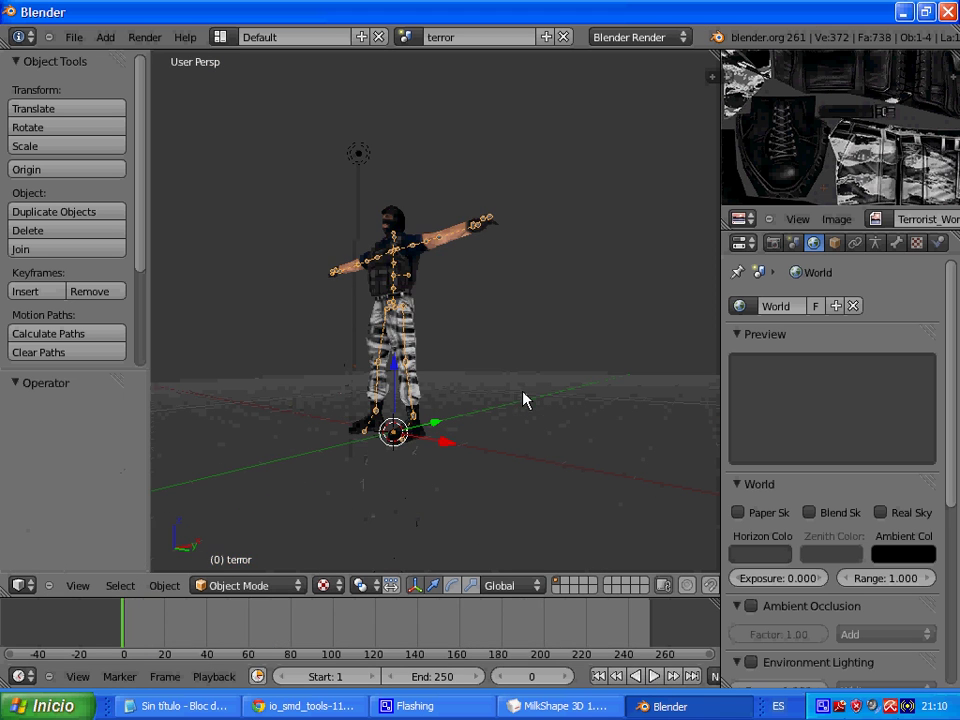
middle_drag(467, 373, 435, 308)
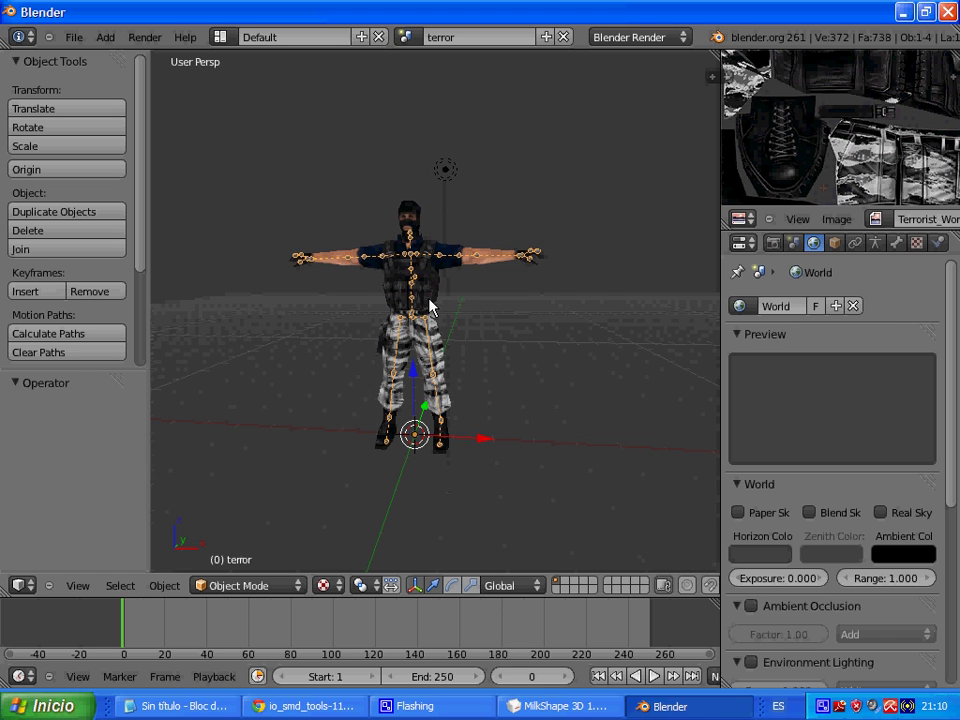
mouse_move(430, 307)
middle_down()
mouse_move(497, 317)
mouse_move(429, 315)
middle_up()
right_click(433, 296)
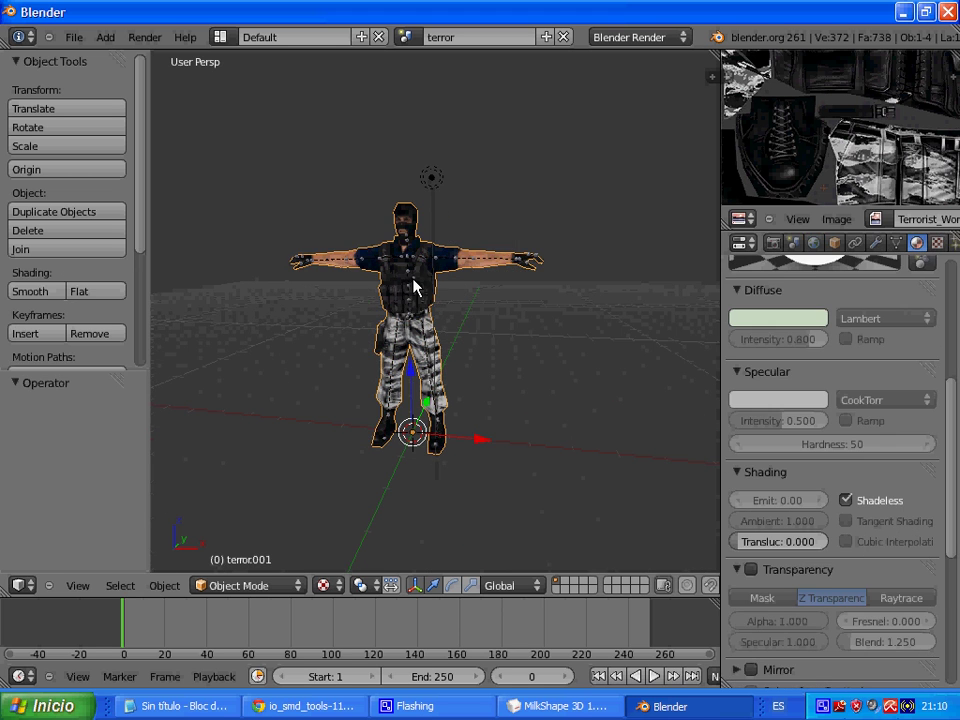
- Delete the terror armature and import urban.smd through the Source Engine importer
right_click(410, 286)
click(405, 282)
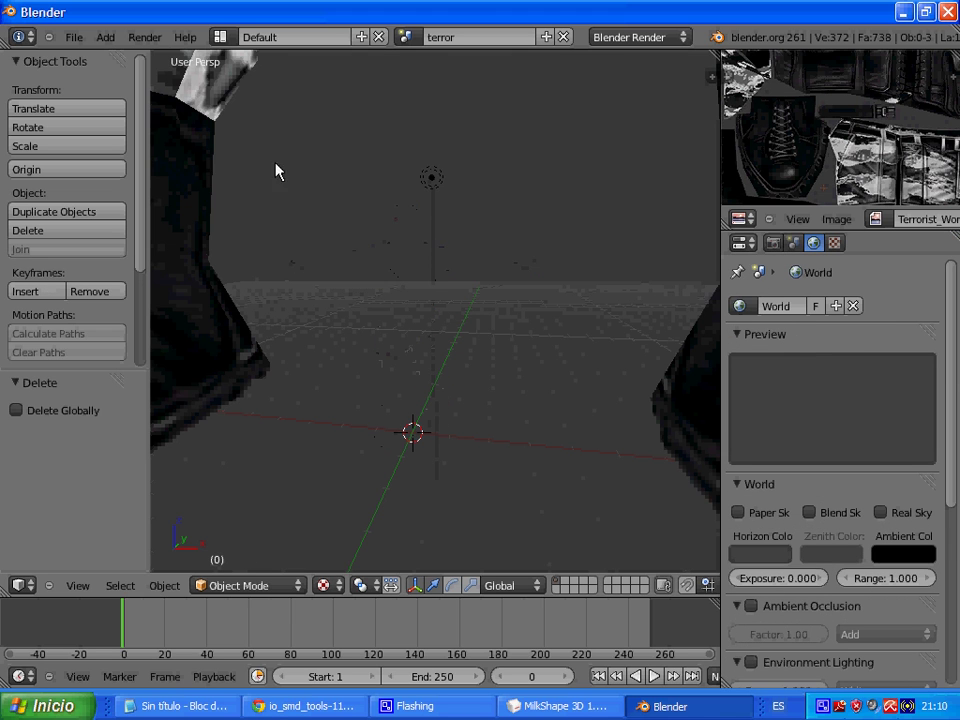
click(75, 38)
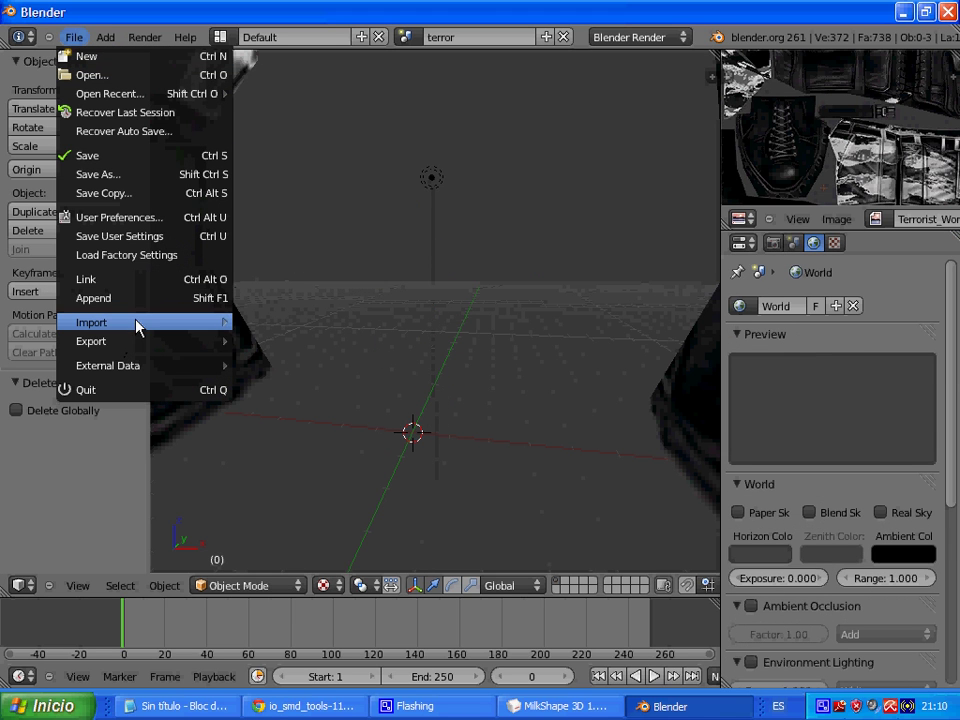
mouse_move(140, 322)
click(314, 497)
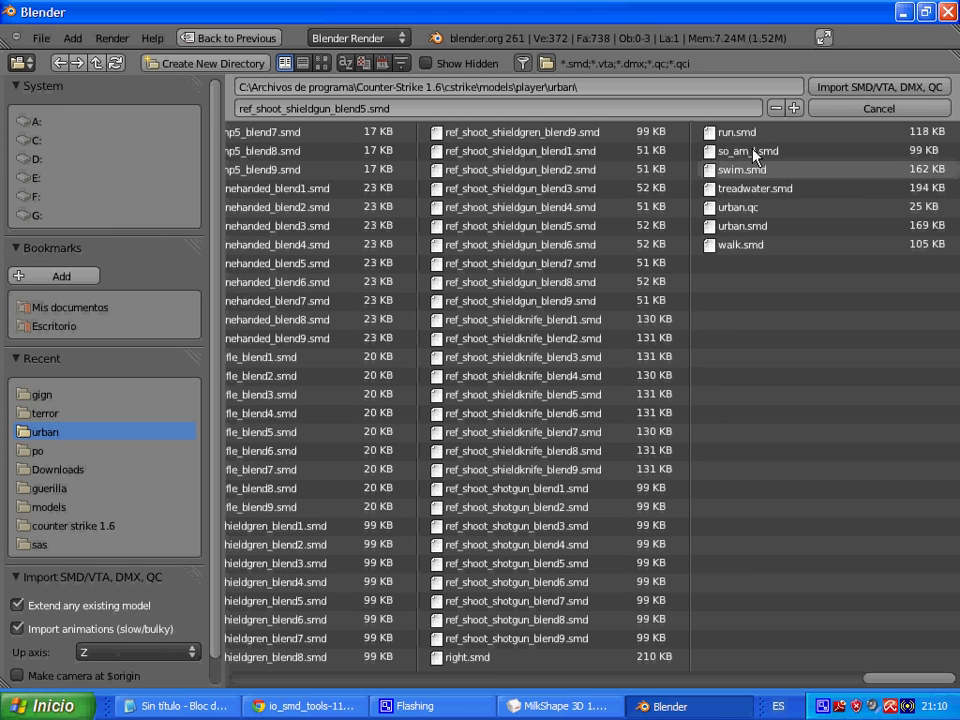
click(752, 226)
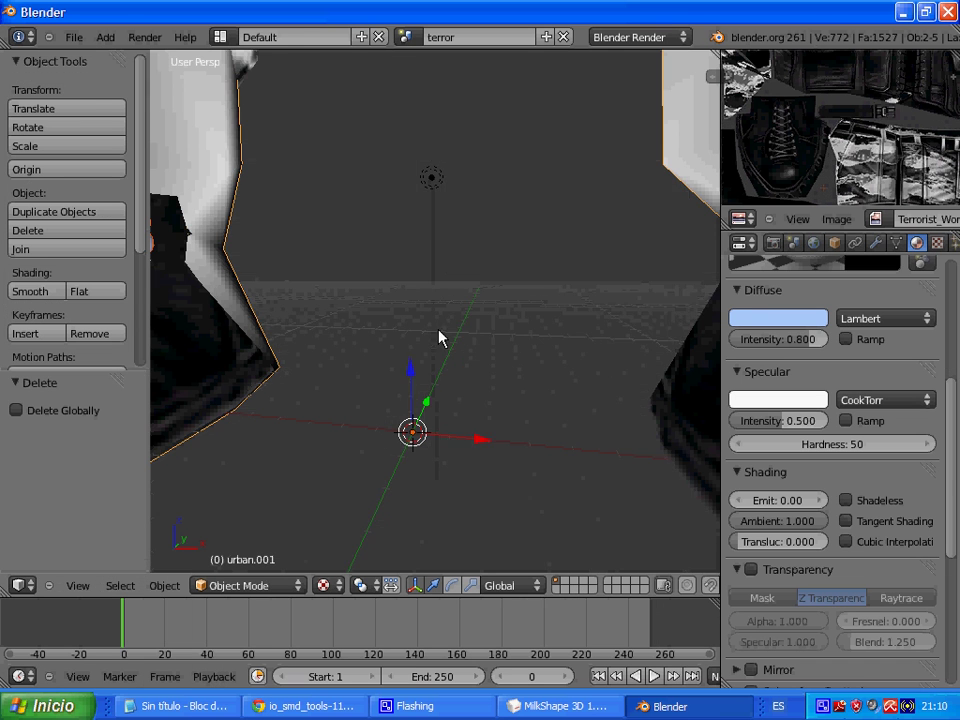
- Scale the imported urban model down in three passes
scroll(439, 336, down, 3)
scroll(435, 343, down, 4)
scroll(437, 321, down, 3)
key(s)
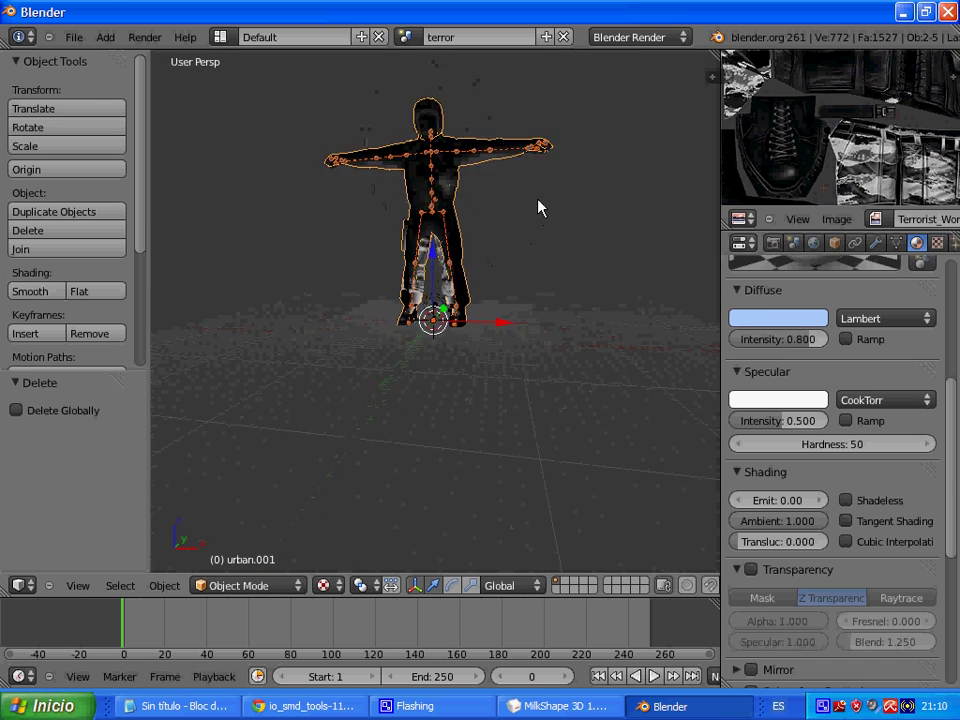
click(484, 311)
scroll(527, 246, up, 2)
key(s)
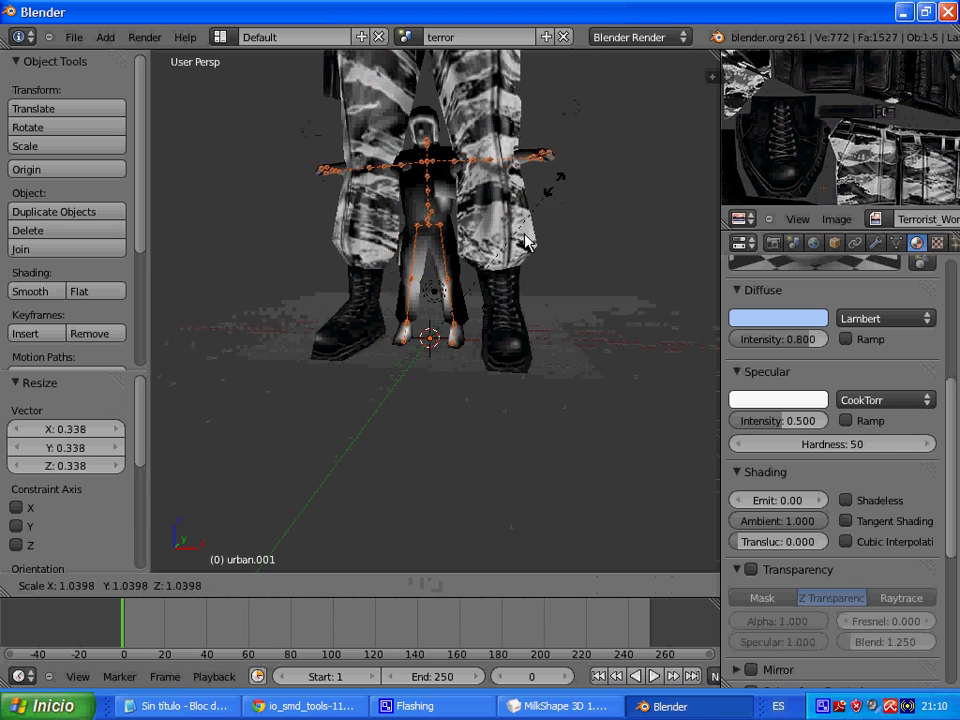
click(493, 318)
scroll(532, 247, up, 2)
key(s)
click(503, 293)
- Shrink the terror model and move it along X beside the urban one
right_click(570, 246)
scroll(547, 260, down, 2)
scroll(545, 245, down, 2)
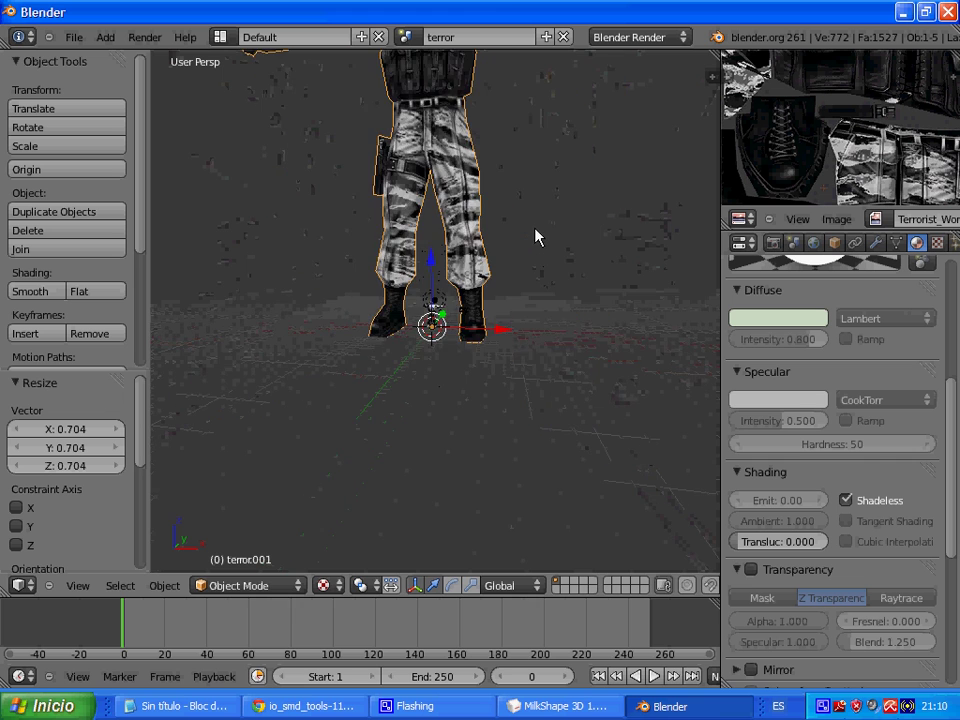
key(s)
click(451, 329)
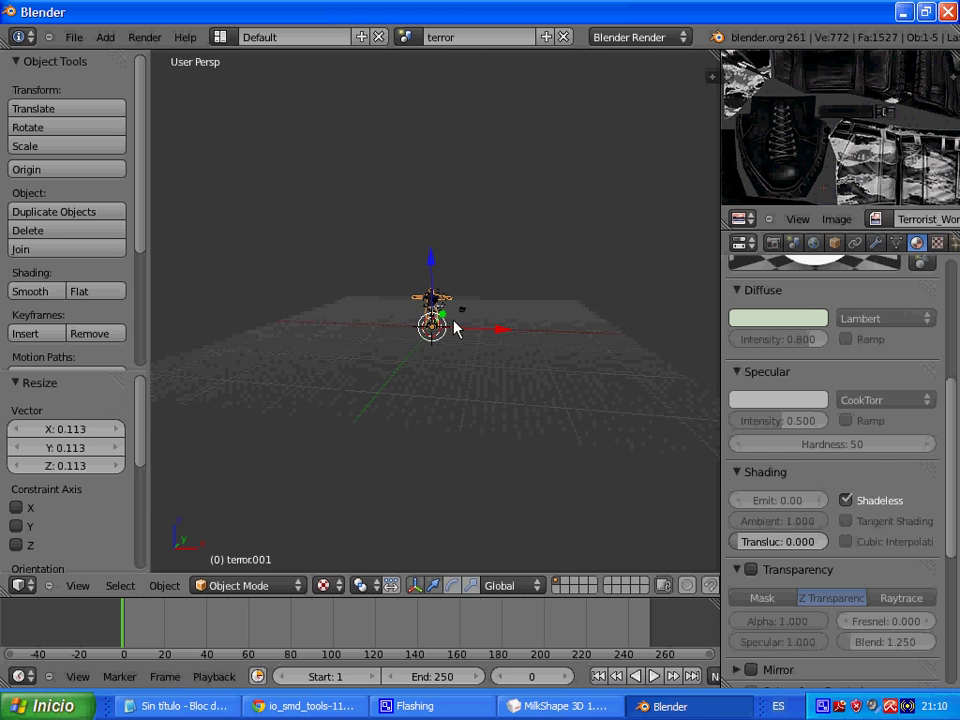
key(g)
key(x)
click(514, 332)
- Rescale the model to 0.705 and face both characters
scroll(583, 300, up, 2)
scroll(600, 290, up, 2)
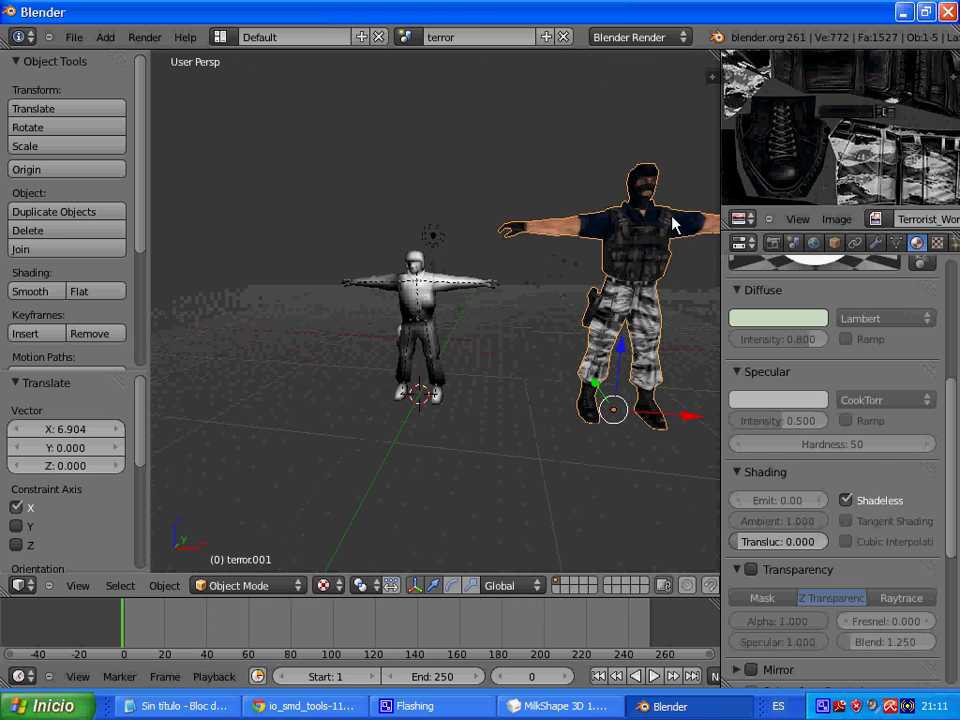
key(s)
click(630, 295)
mouse_move(625, 300)
middle_down()
mouse_move(520, 265)
mouse_move(333, 293)
middle_up()
- Duplicate the urban skeleton and move the copy along X onto the terrorist
right_click(322, 262)
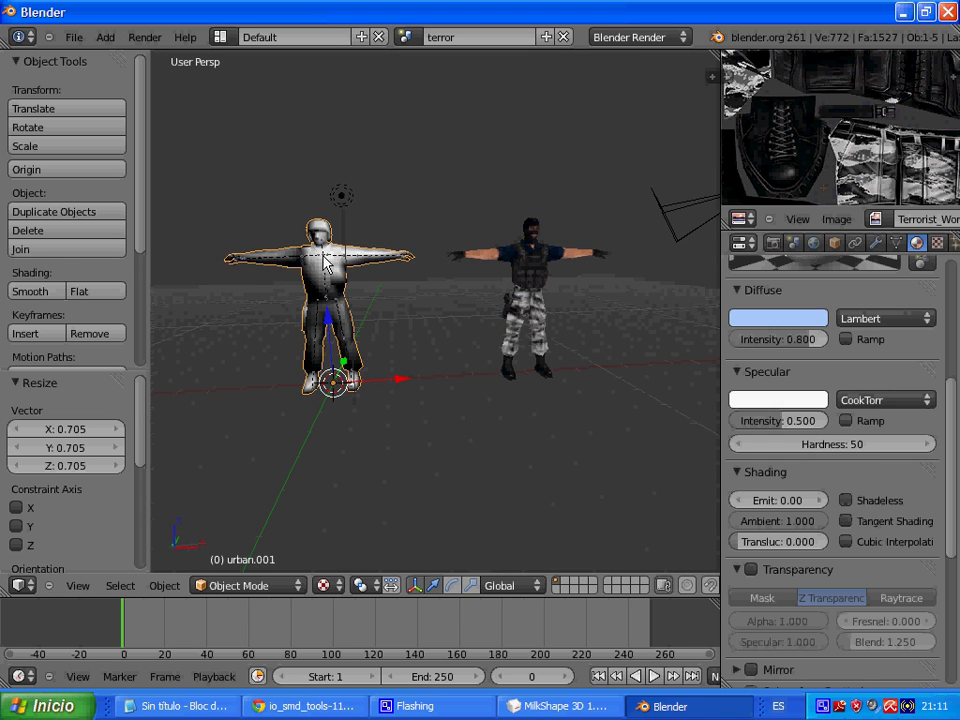
right_click(342, 262)
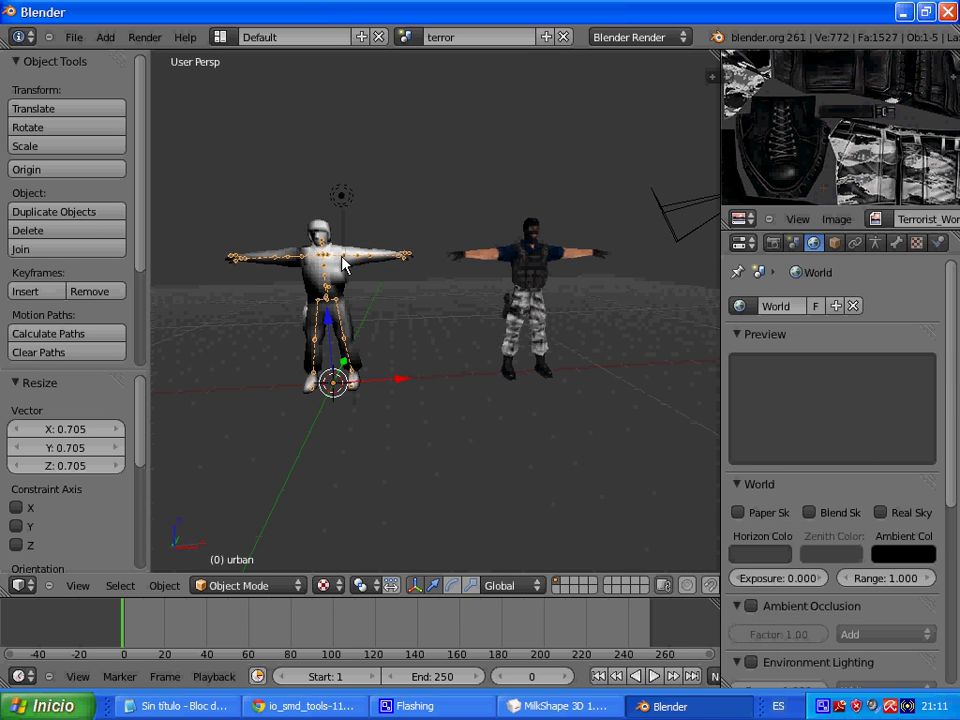
key(shift+d)
key(Escape)
key(g)
key(x)
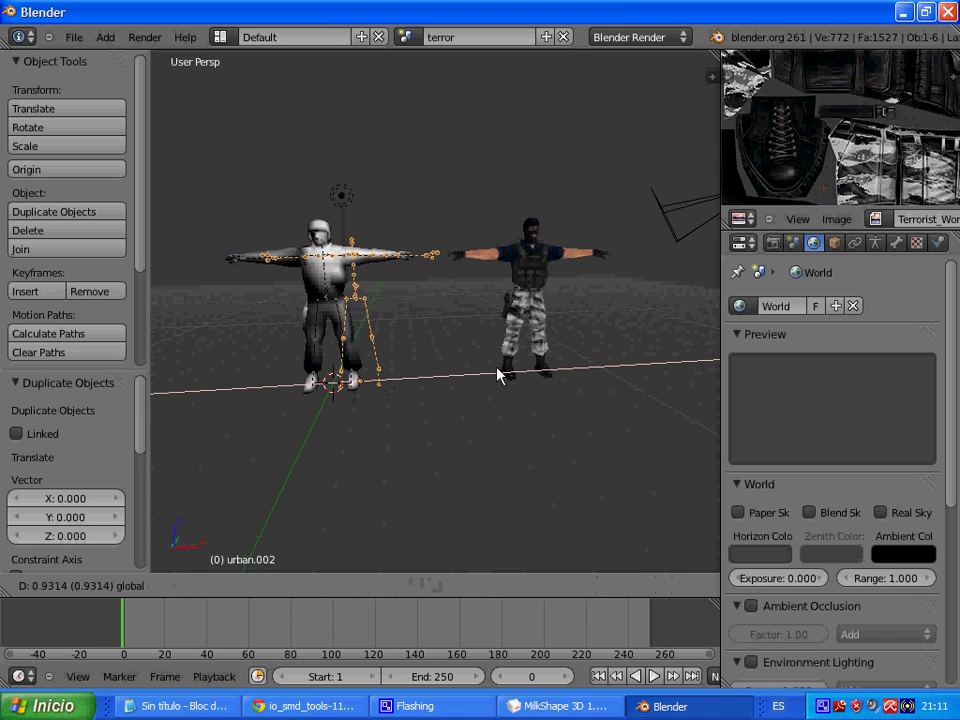
click(574, 368)
middle_drag(574, 368, 610, 420)
key(g)
key(x)
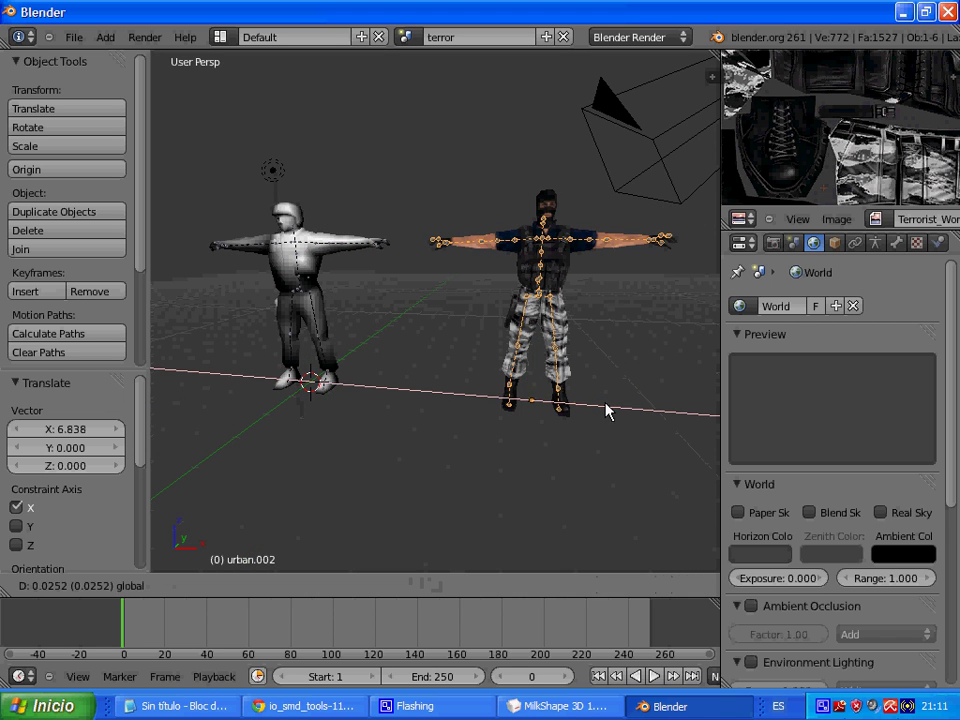
click(606, 407)
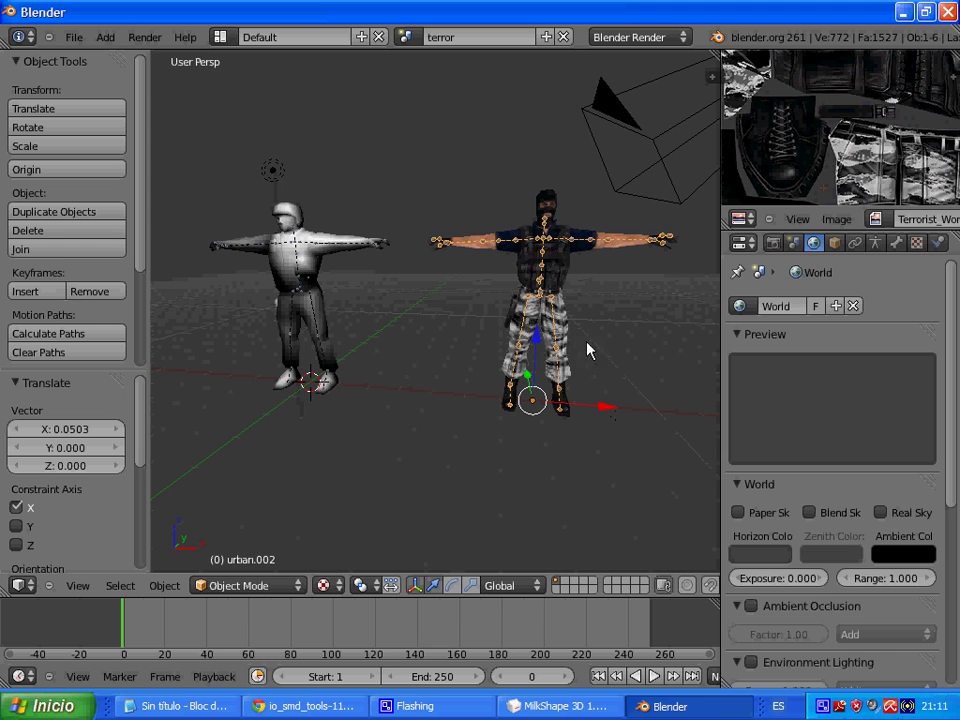
- Parent the terror mesh to the copied skeleton with automatic weights
right_click(544, 262)
right_click(544, 262)
right_click(562, 274)
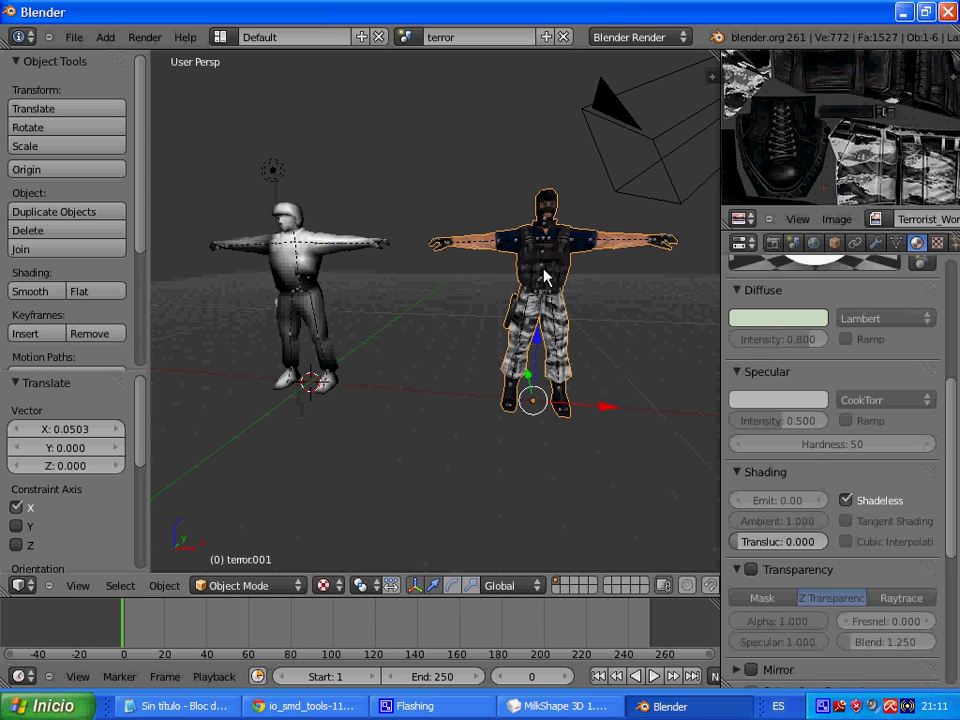
shift+right_click(544, 273)
key(ctrl+p)
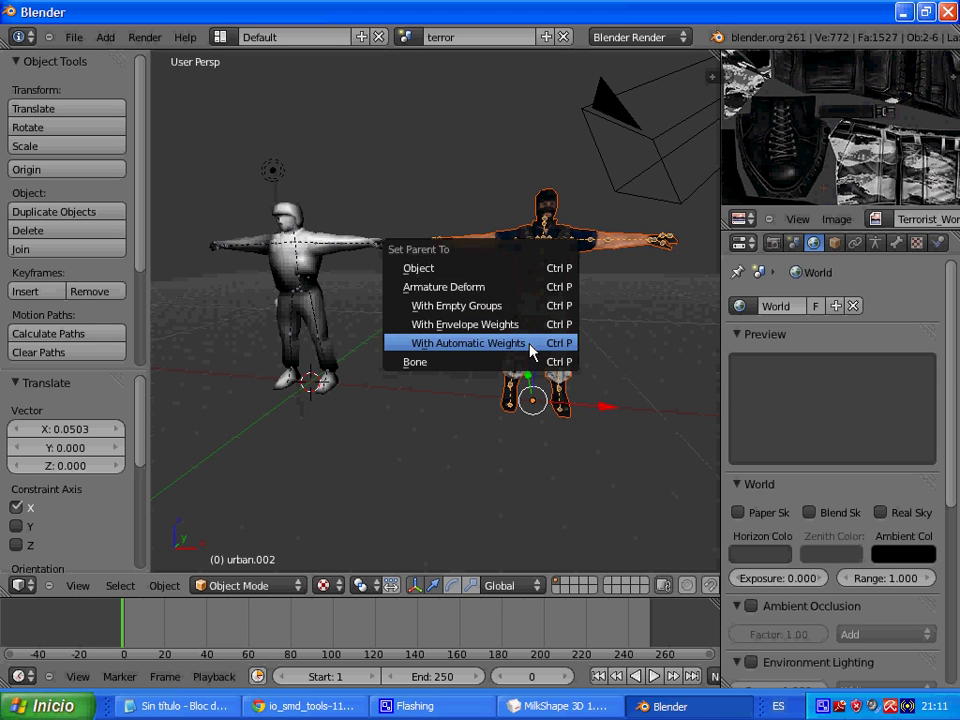
click(538, 343)
middle_drag(513, 325, 560, 262)
- In Pose Mode, tilt the head bone around the Y axis to test the rig
right_click(559, 223)
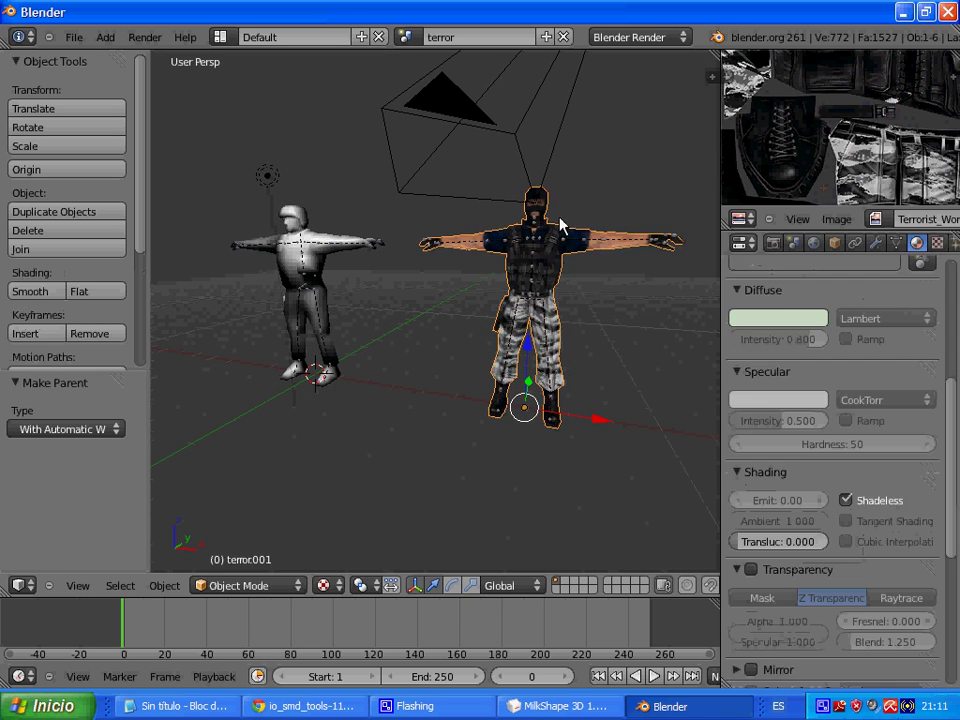
right_click(527, 240)
click(250, 585)
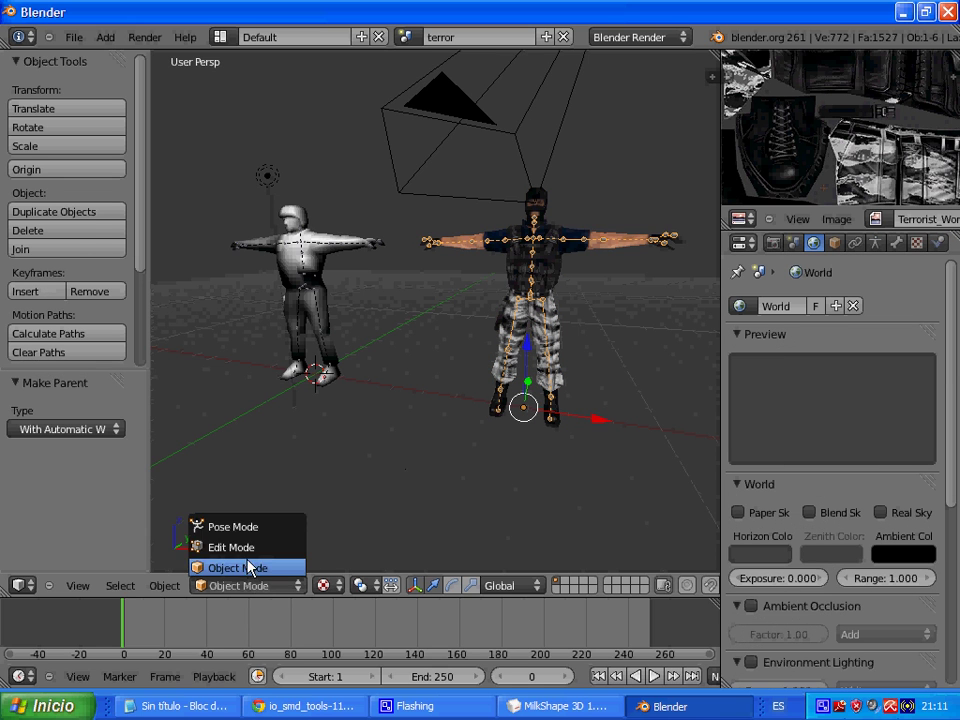
click(250, 524)
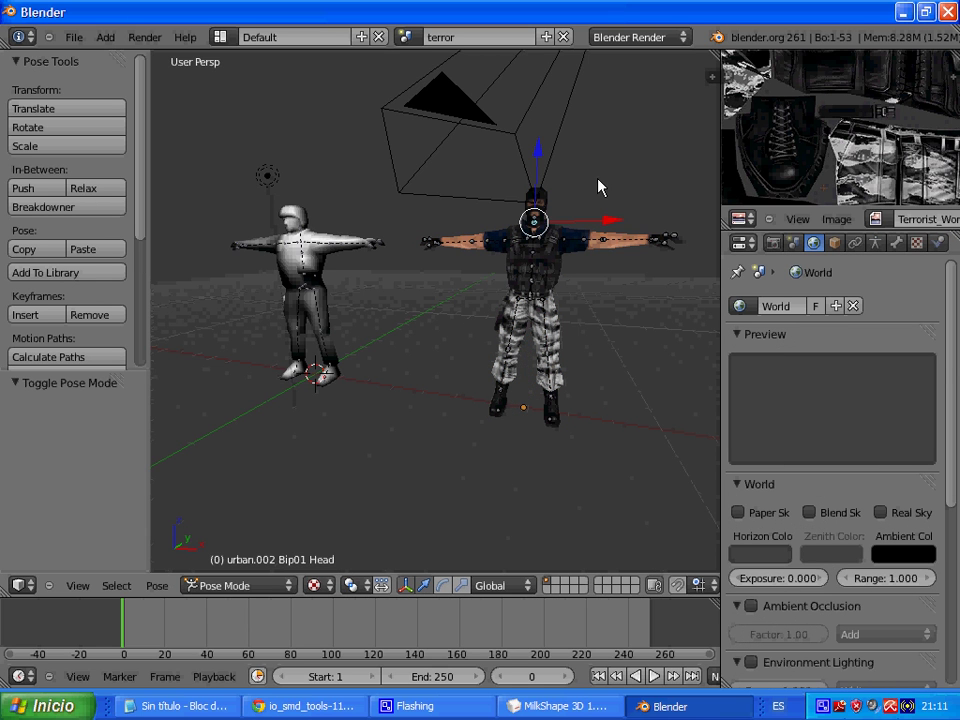
key(r)
key(y)
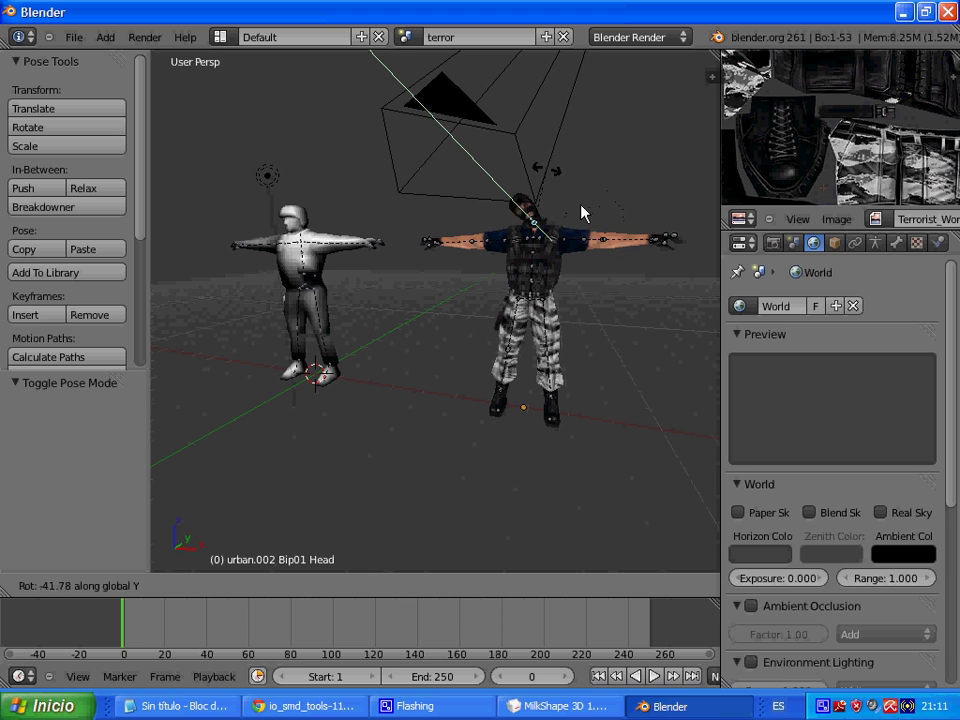
click(555, 185)
mouse_move(415, 262)
middle_down()
mouse_move(252, 270)
mouse_move(613, 272)
mouse_move(249, 255)
mouse_move(575, 270)
mouse_move(392, 257)
middle_up()
- Select the urban mesh and load SEAL_Working1.PNG from the urban folder
key(ctrl+Tab)
right_click(392, 250)
click(876, 220)
click(836, 219)
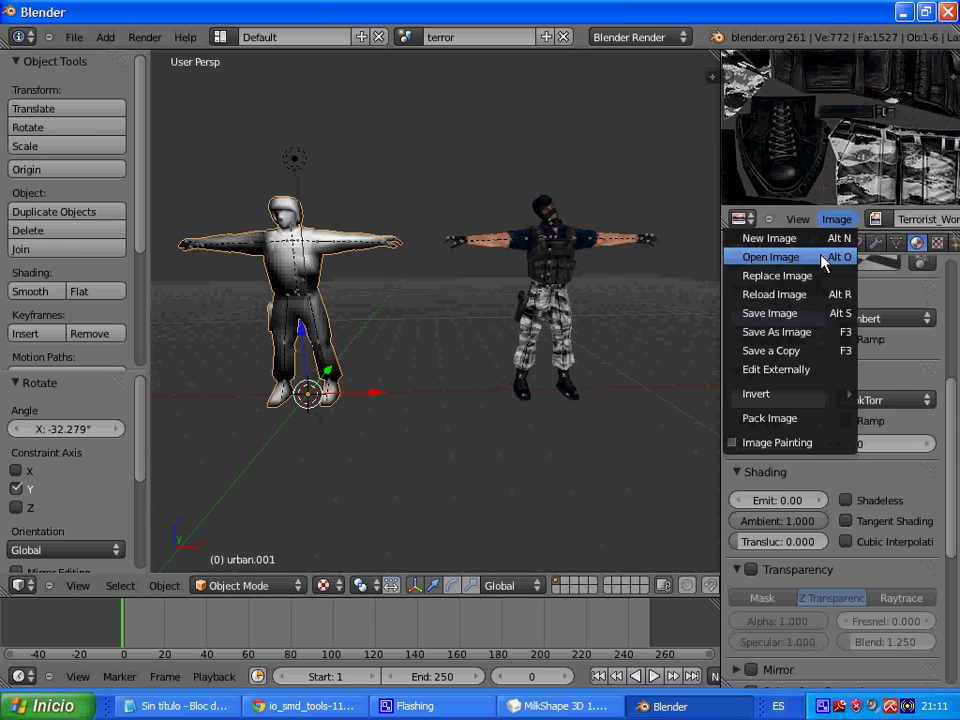
click(823, 261)
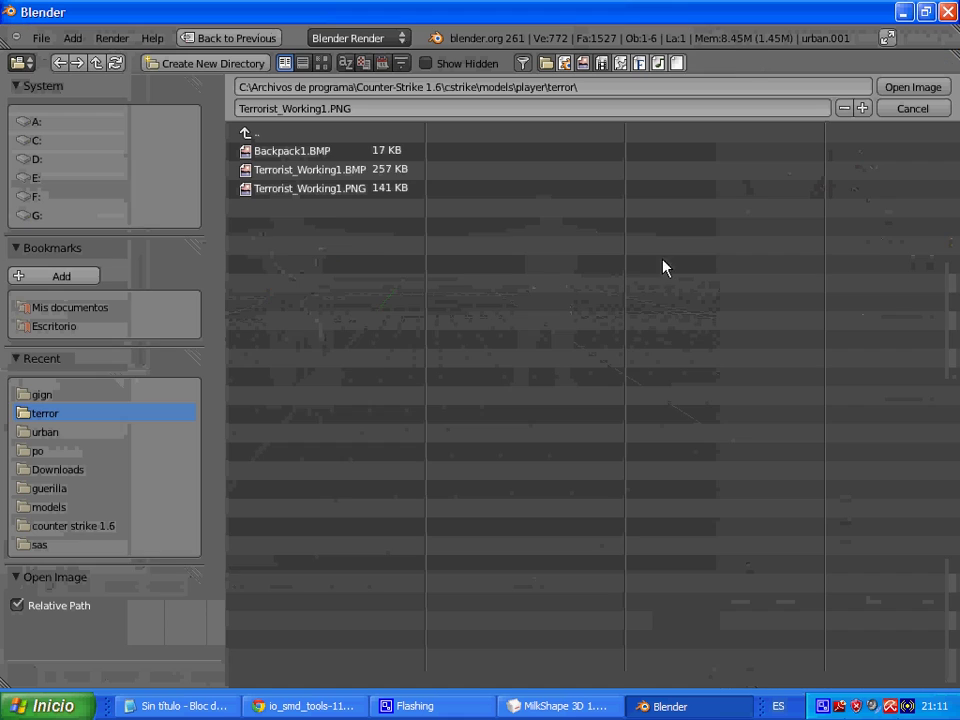
click(58, 432)
click(298, 188)
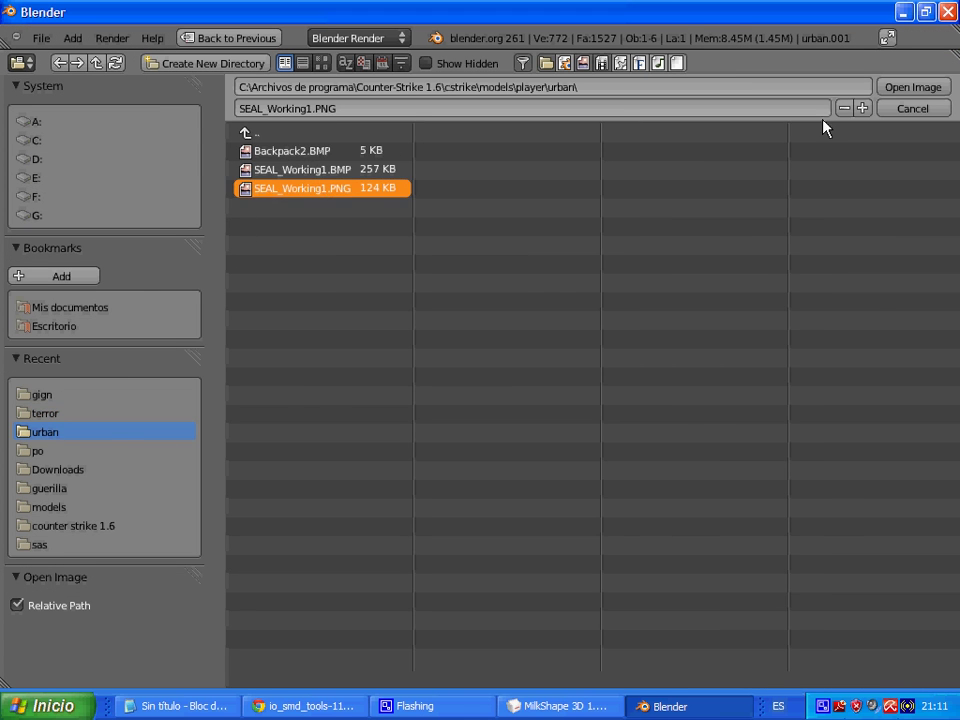
click(893, 90)
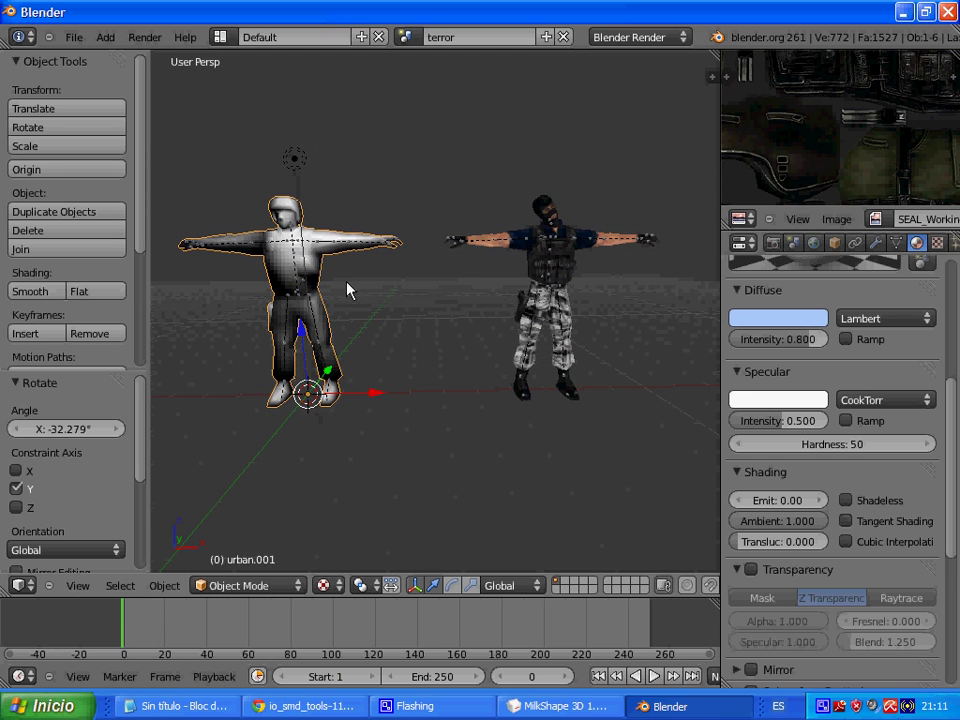
- Assign the SEAL_Working1 skin to the urban mesh in Edit Mode and view it in Object Mode
click(267, 590)
click(240, 547)
click(951, 219)
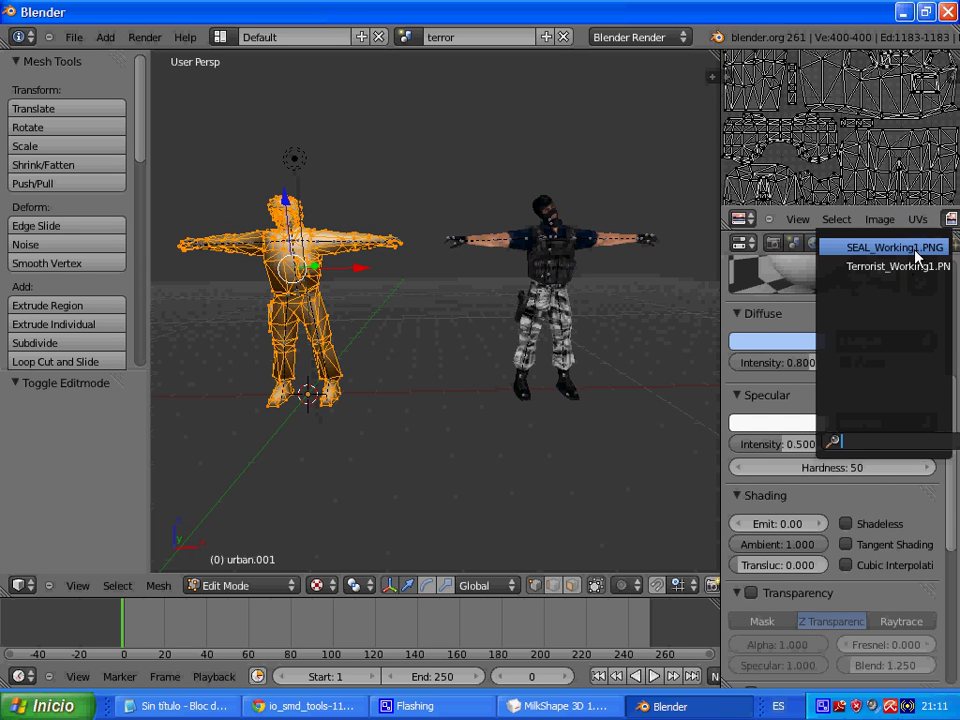
click(900, 266)
click(241, 586)
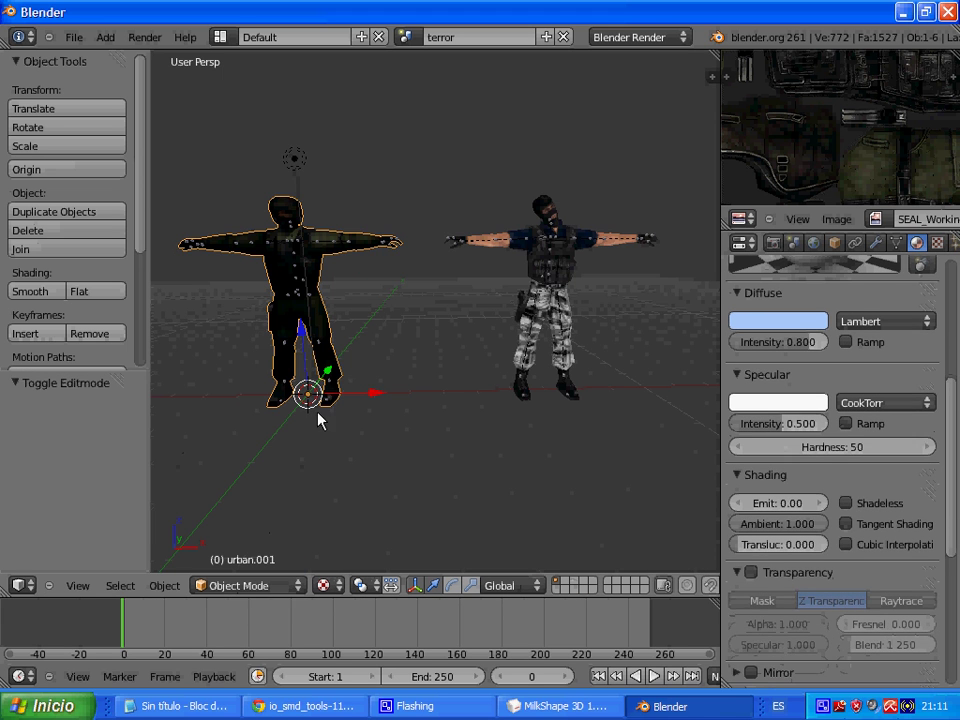
scroll(364, 377, up, 2)
mouse_move(435, 349)
middle_down()
mouse_move(311, 354)
mouse_move(677, 343)
mouse_move(157, 338)
mouse_move(677, 334)
mouse_move(184, 328)
mouse_move(294, 306)
mouse_move(474, 320)
mouse_move(435, 321)
mouse_move(471, 339)
mouse_move(434, 344)
middle_up()
scroll(471, 320, up, 2)
scroll(435, 344, up, 2)
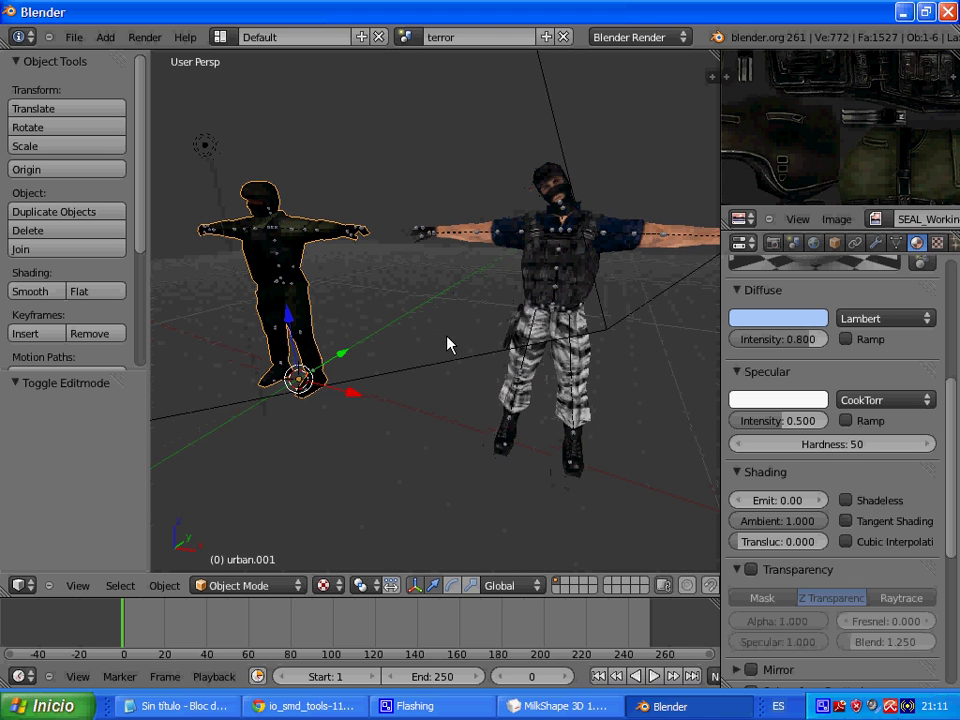